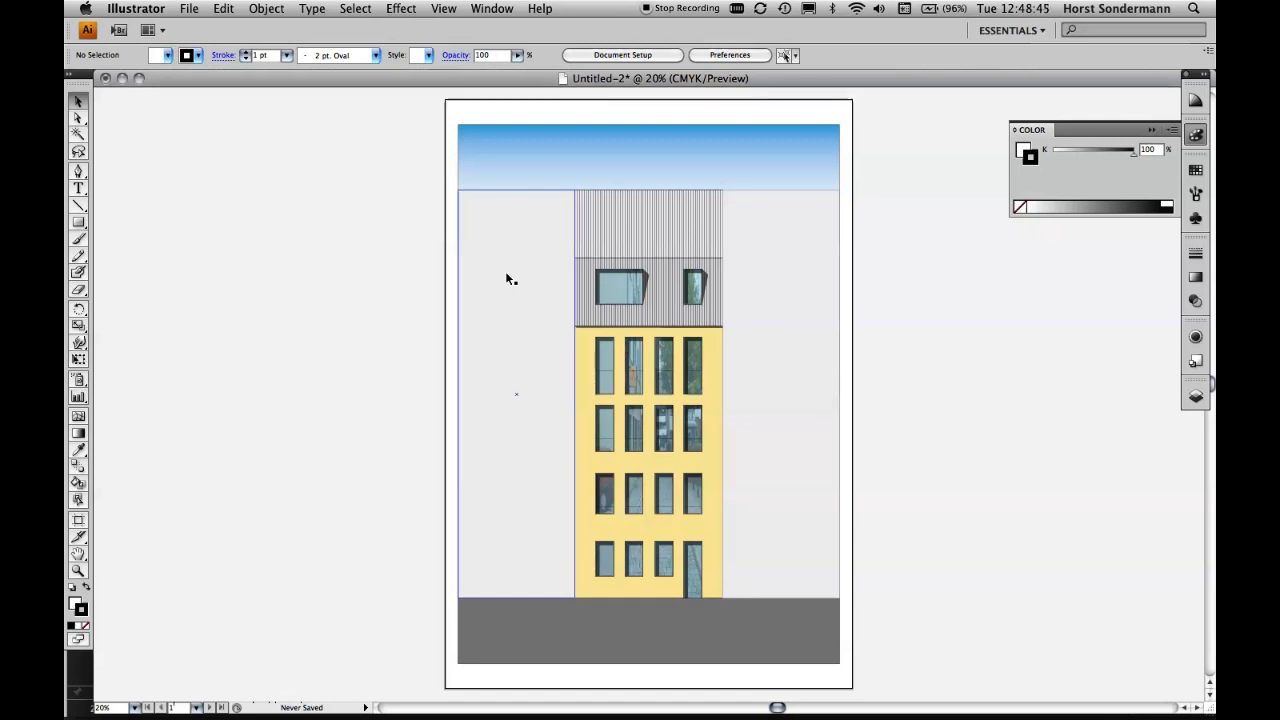
Step: Zoom into the upper-left facade corner's rib panels and select the large facade rectangle
key("super+space")
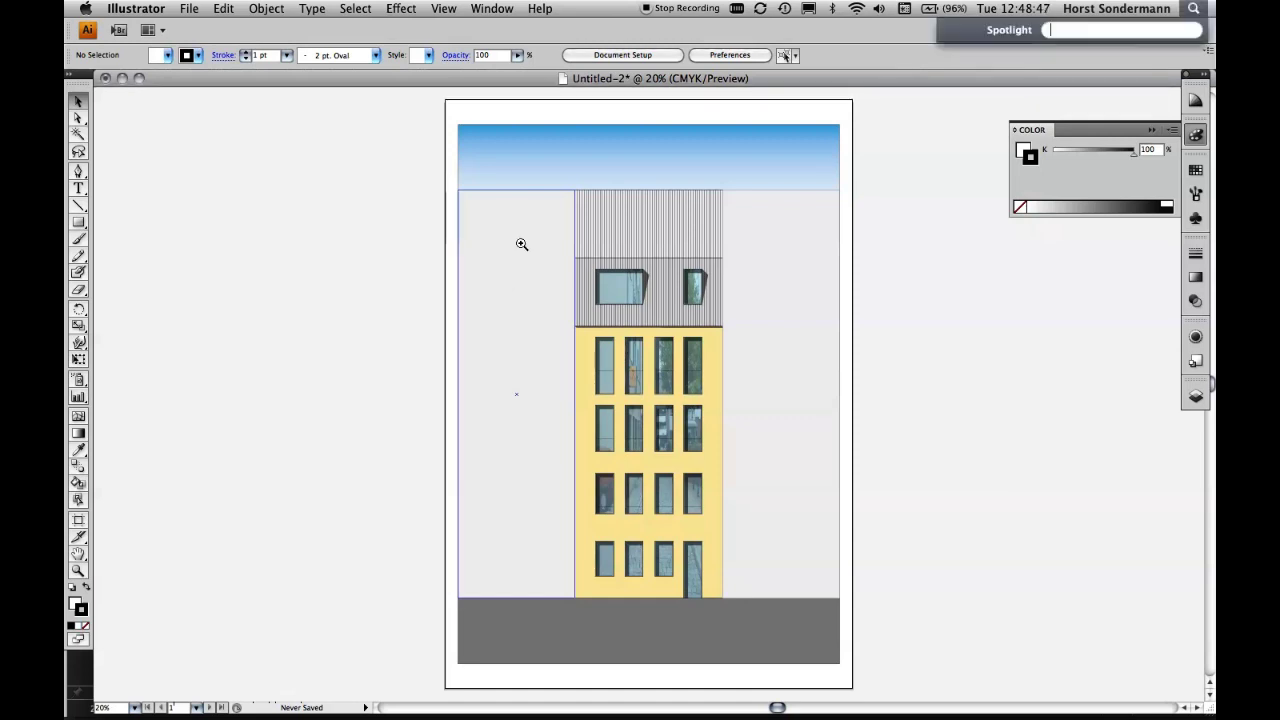
left_click_drag(534, 171, 651, 263)
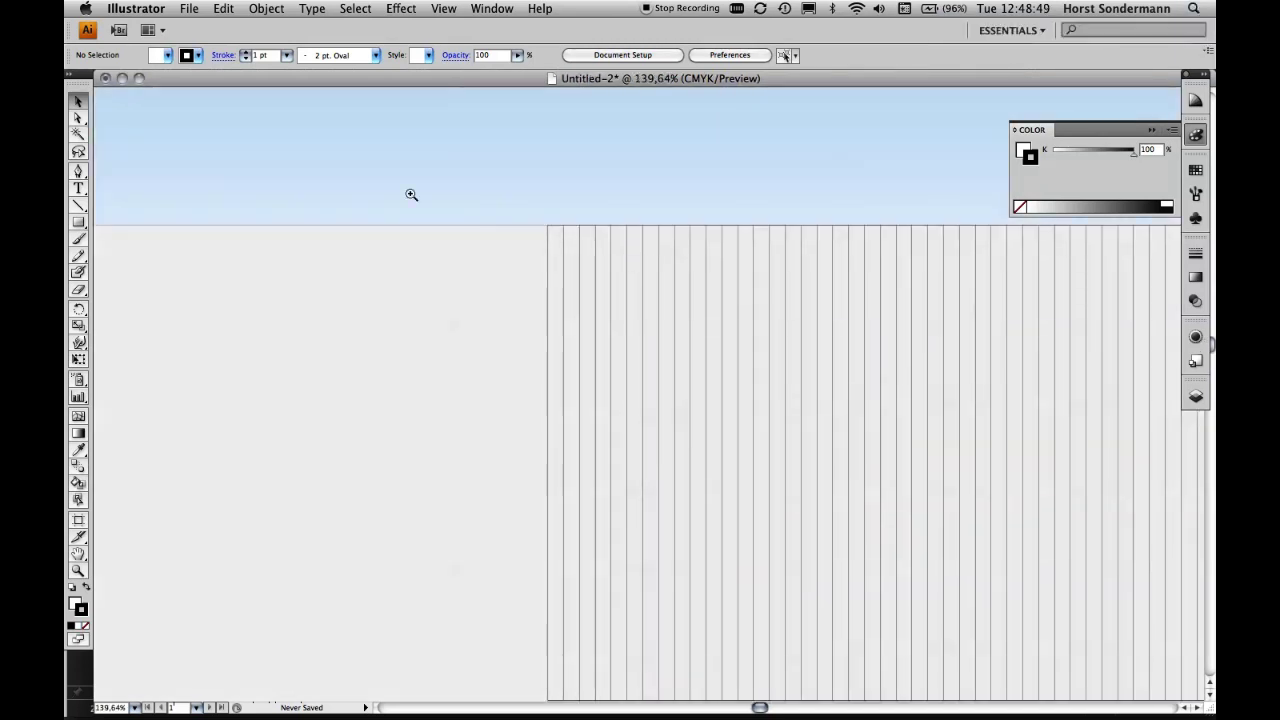
left_click_drag(408, 192, 646, 346)
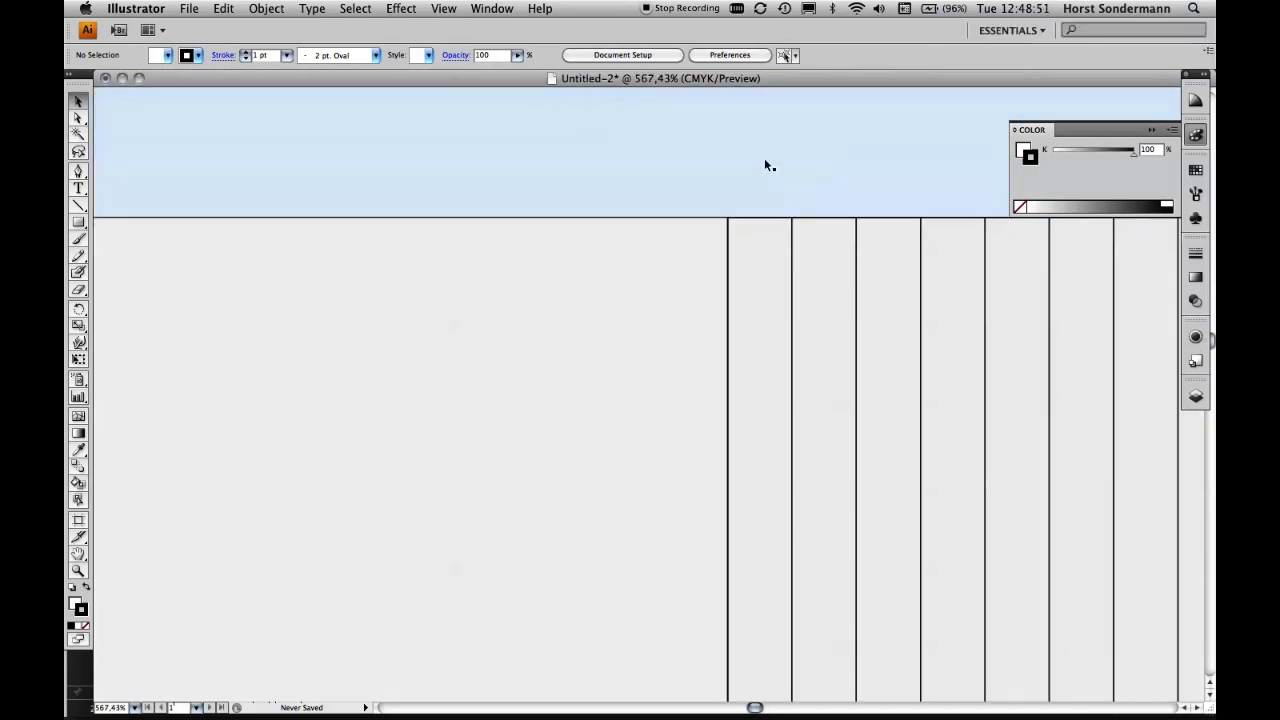
key("super+space")
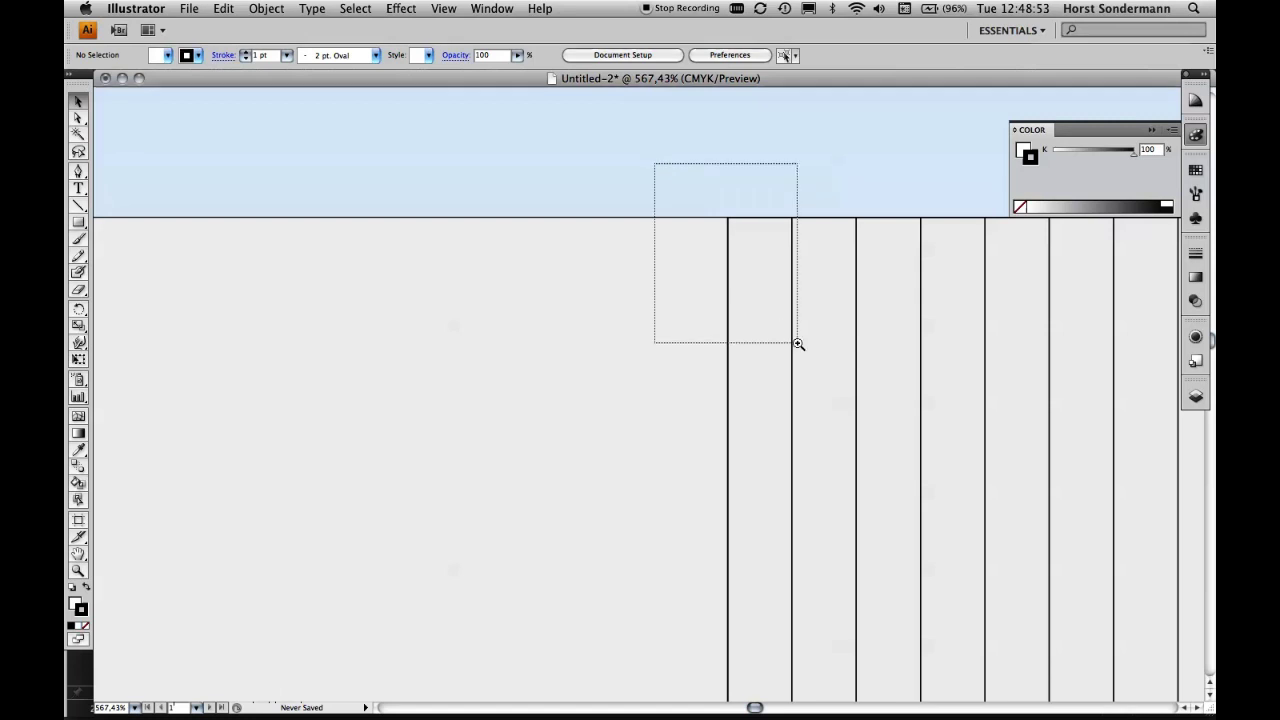
left_click_drag(656, 164, 797, 340)
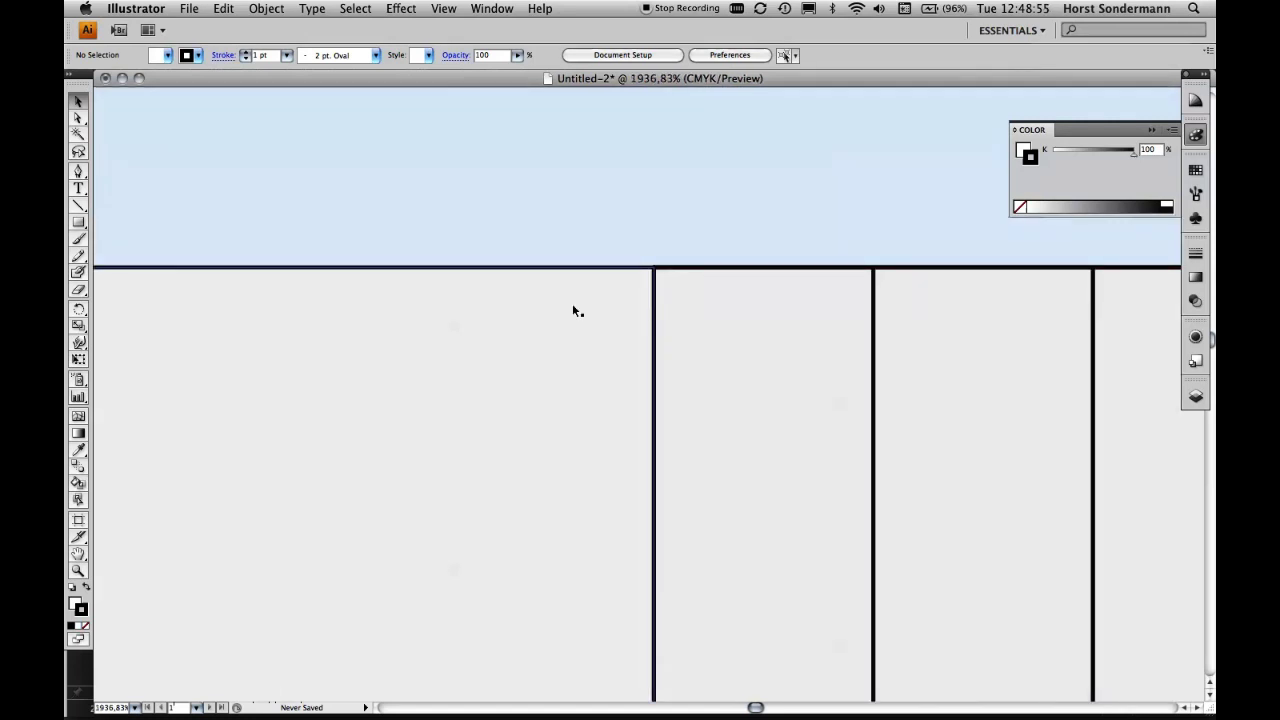
left_click(600, 333)
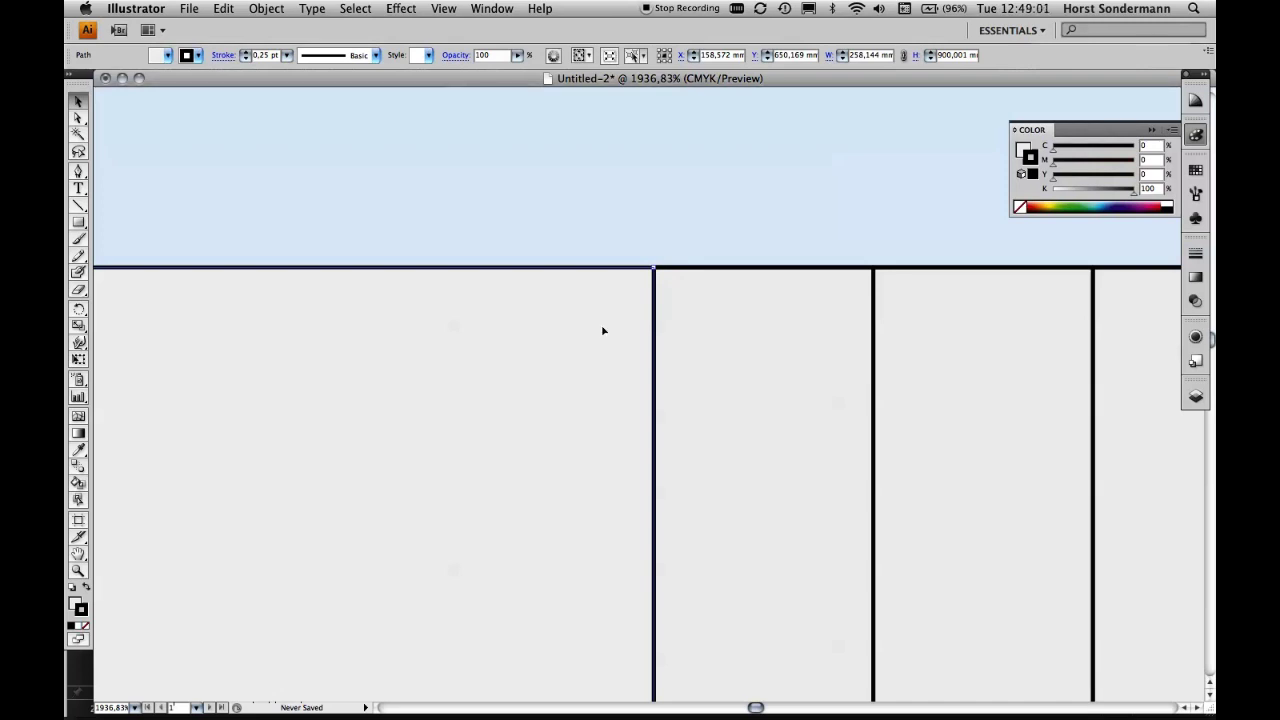
Step: Try inside and outside stroke alignment on a wall panel outline, leaving it centred
left_click(1195, 253)
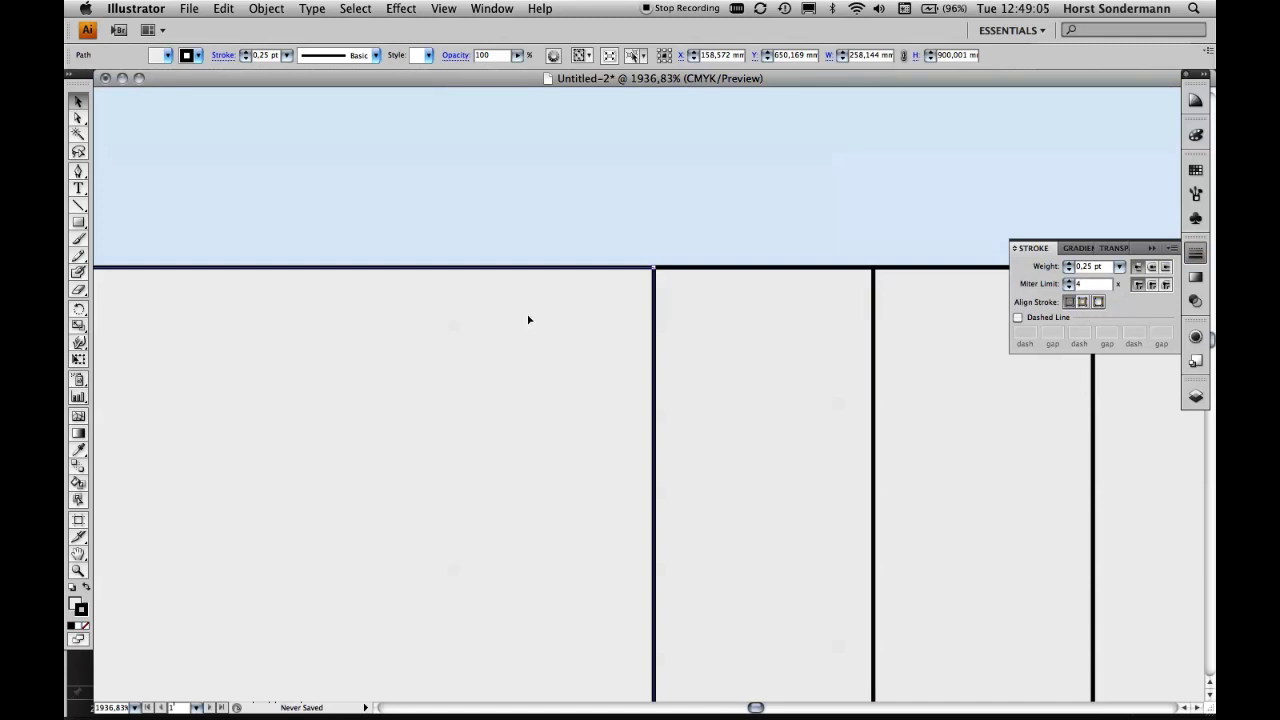
left_click(632, 269)
left_click(1083, 302)
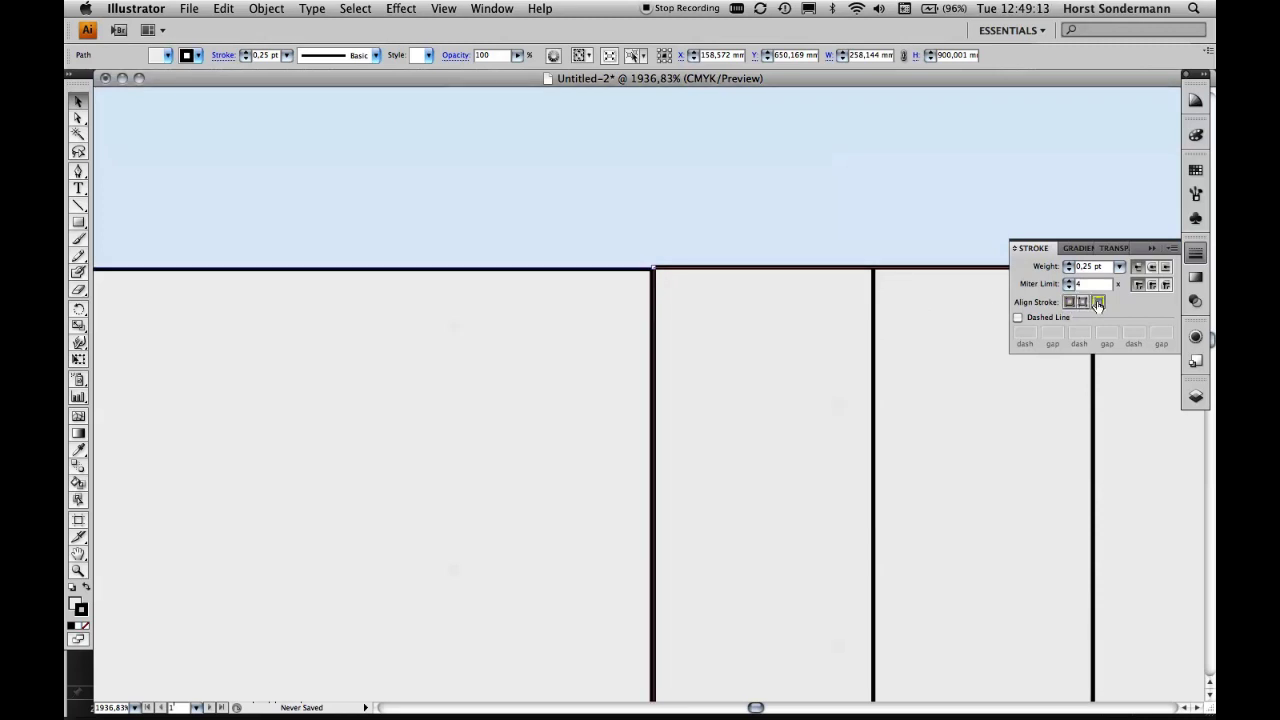
left_click(1080, 303)
left_click(1069, 302)
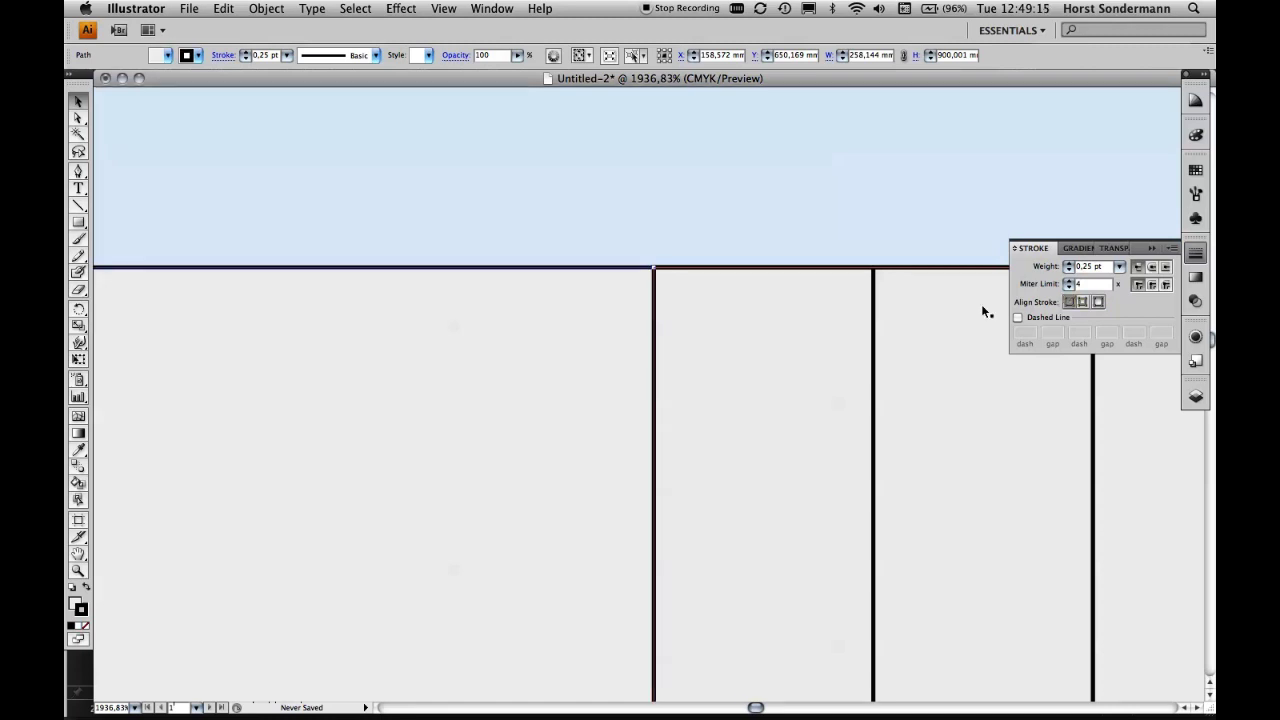
left_click(603, 296)
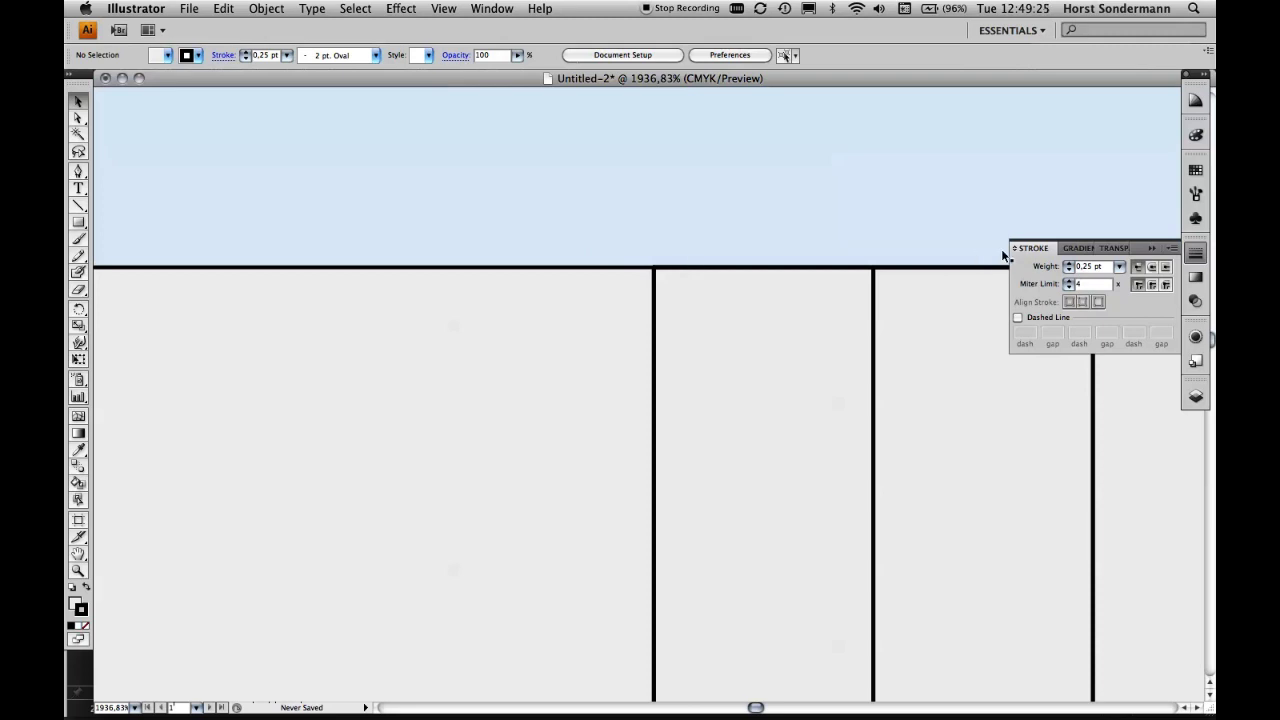
Step: Close the Stroke panel, fit the whole artboard in the window, and switch to Bridge
left_click(1155, 249)
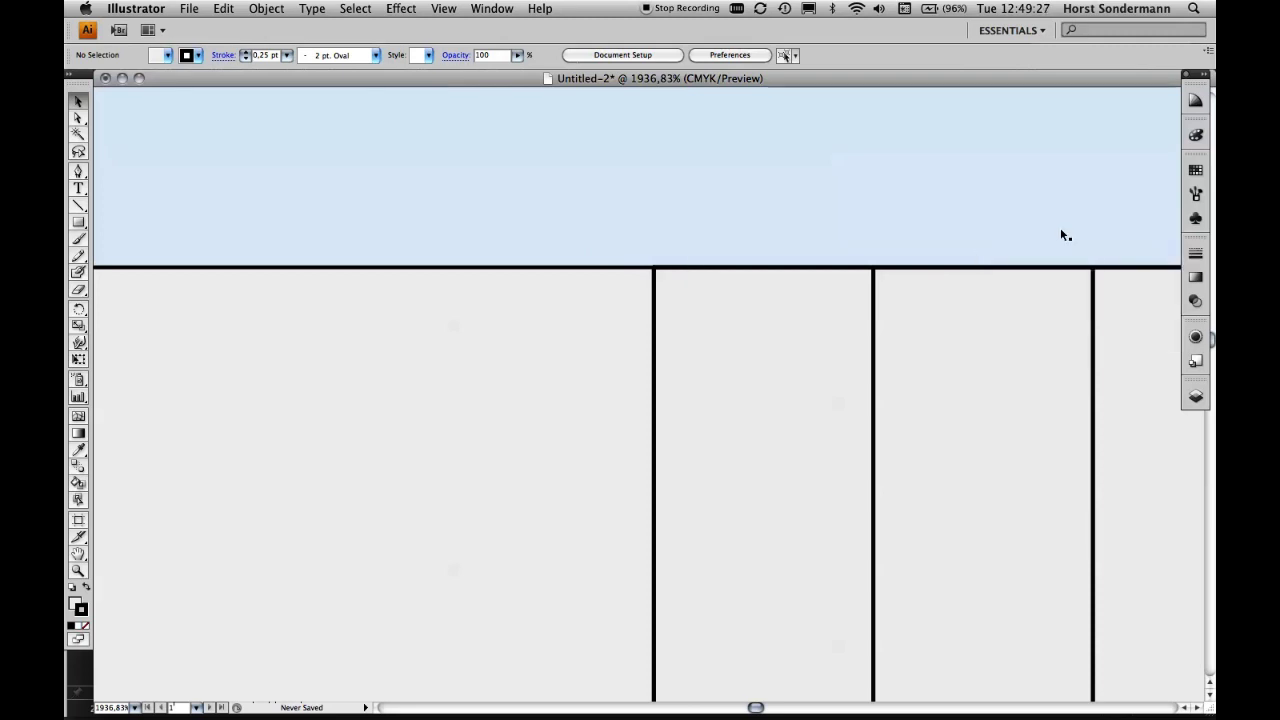
key("ctrl+0")
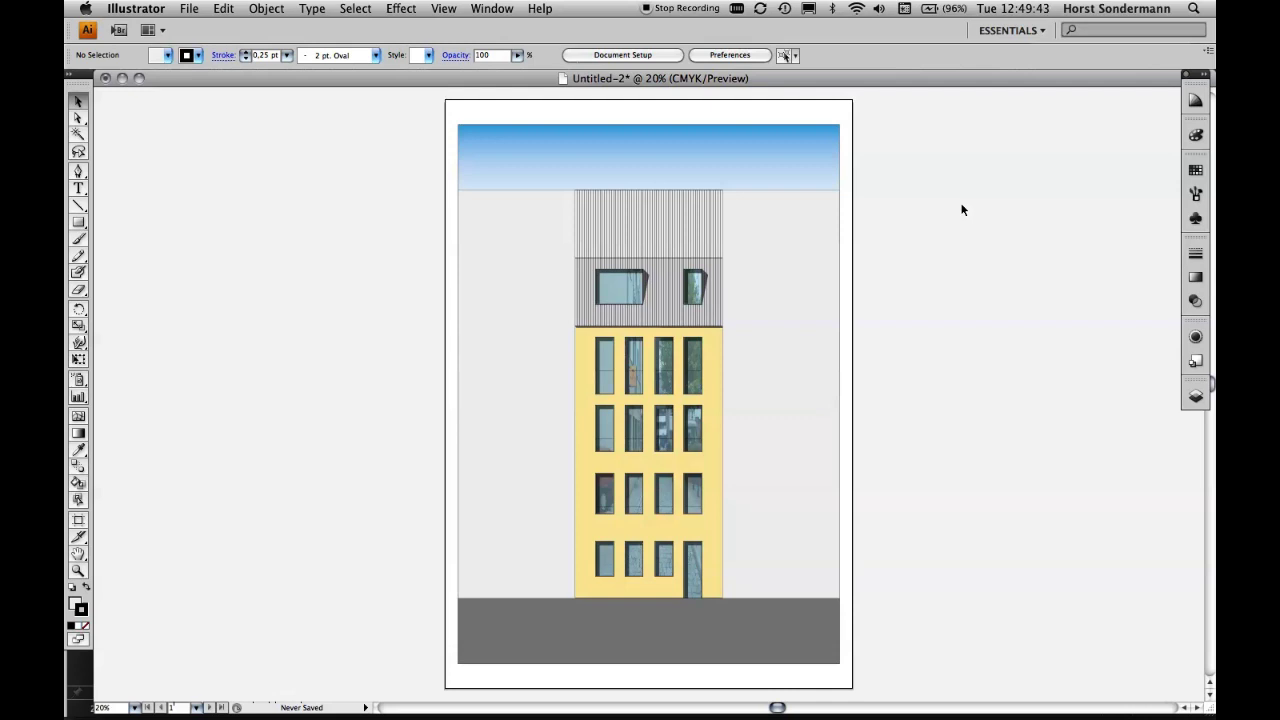
key("super+Tab")
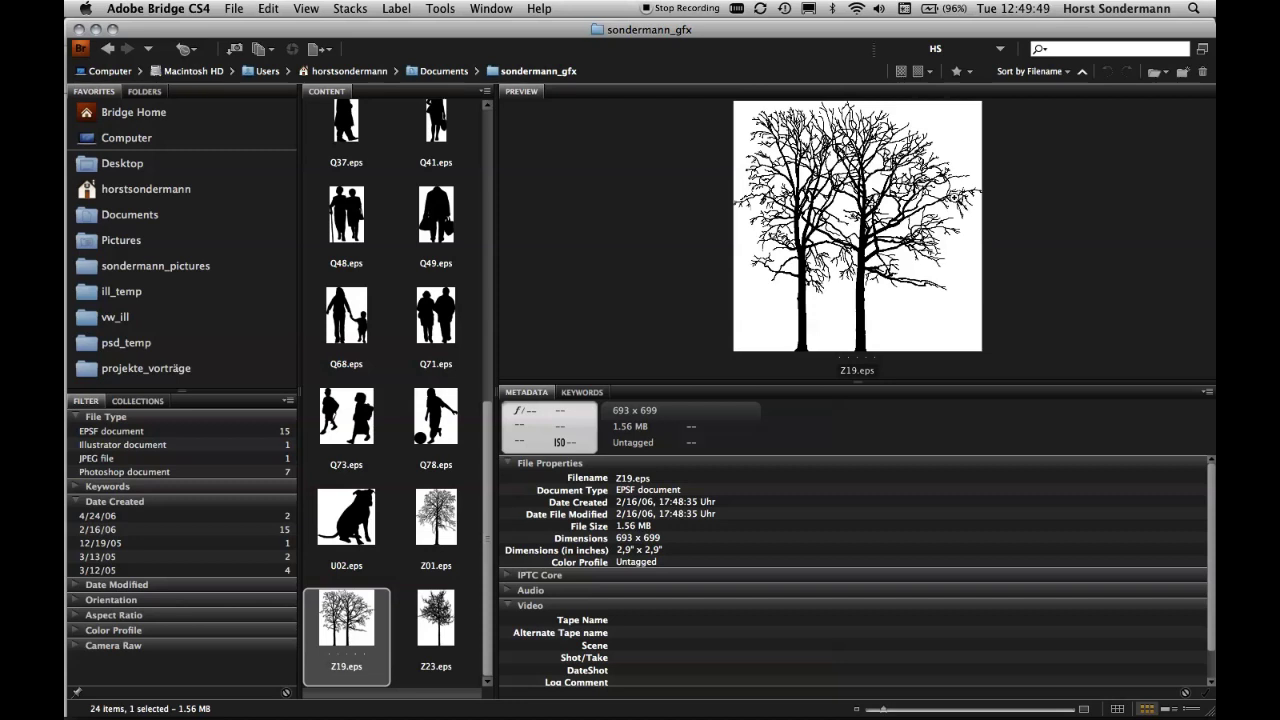
Step: Preview the Q49, Q71, Q73, Q68 and Q48 people silhouettes in Bridge
left_click(452, 214)
left_click(438, 309)
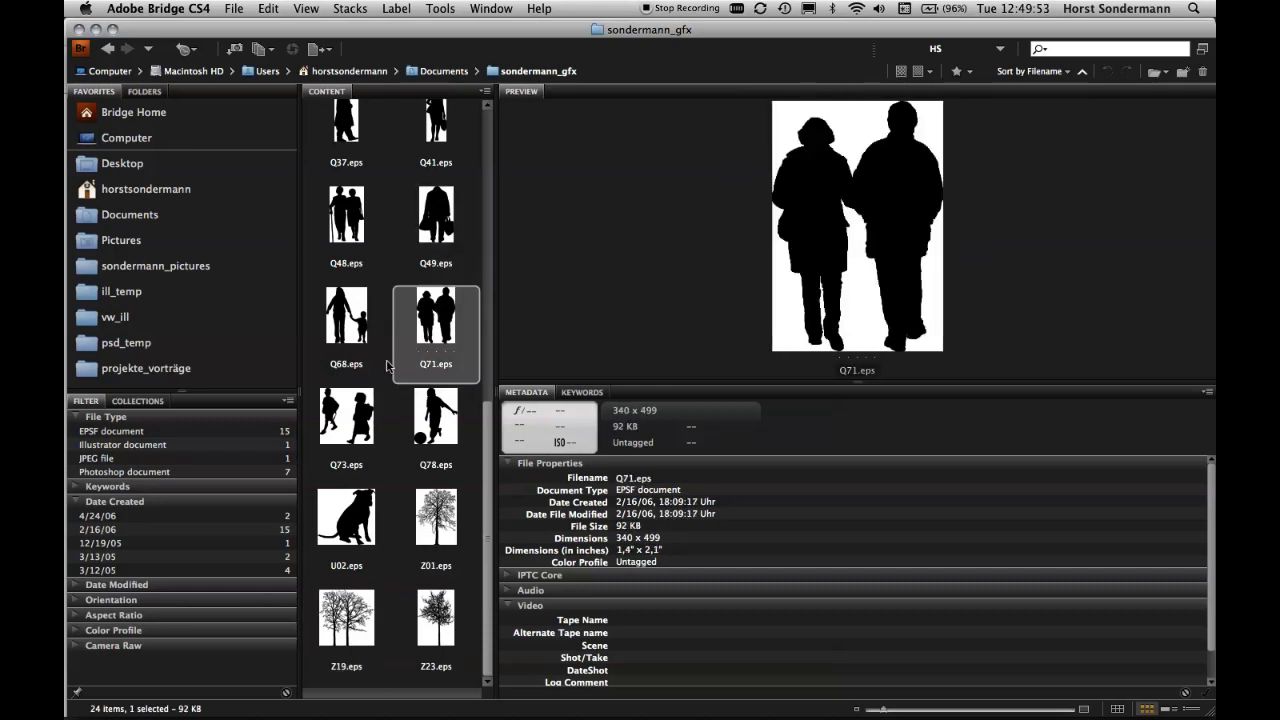
left_click(371, 410)
left_click(350, 320)
left_click(432, 313)
left_click(442, 227)
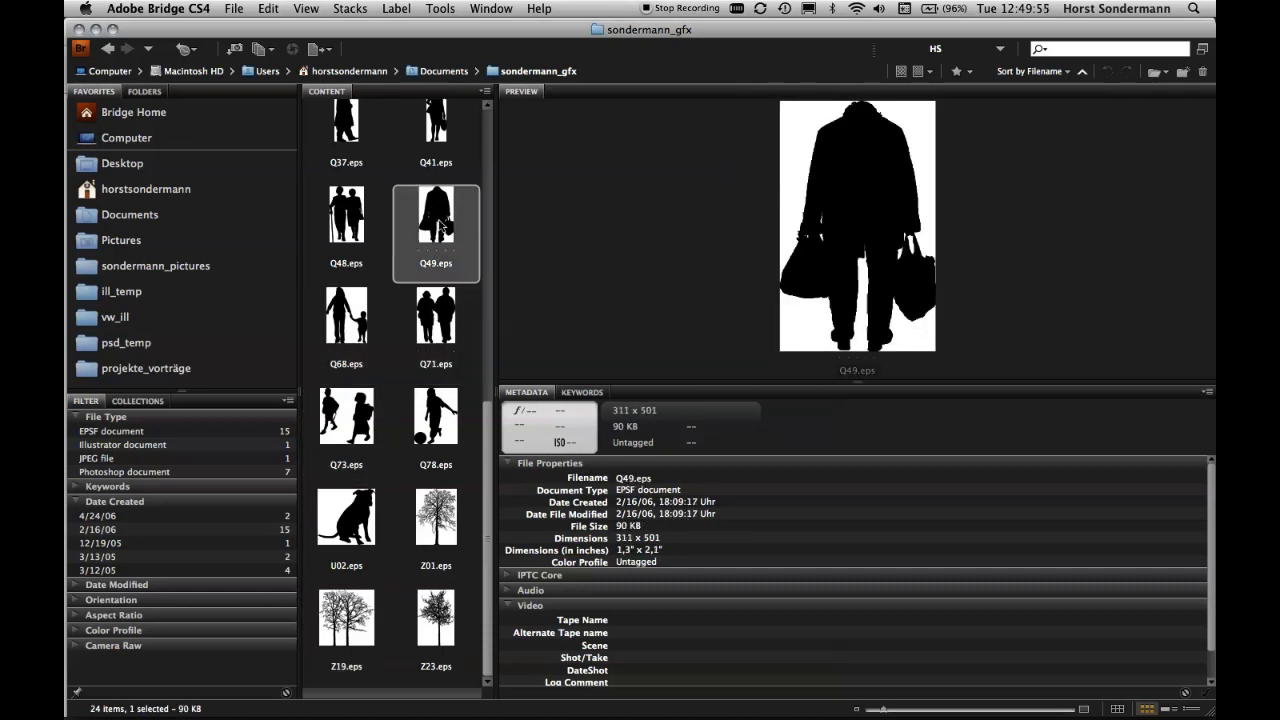
left_click(349, 217)
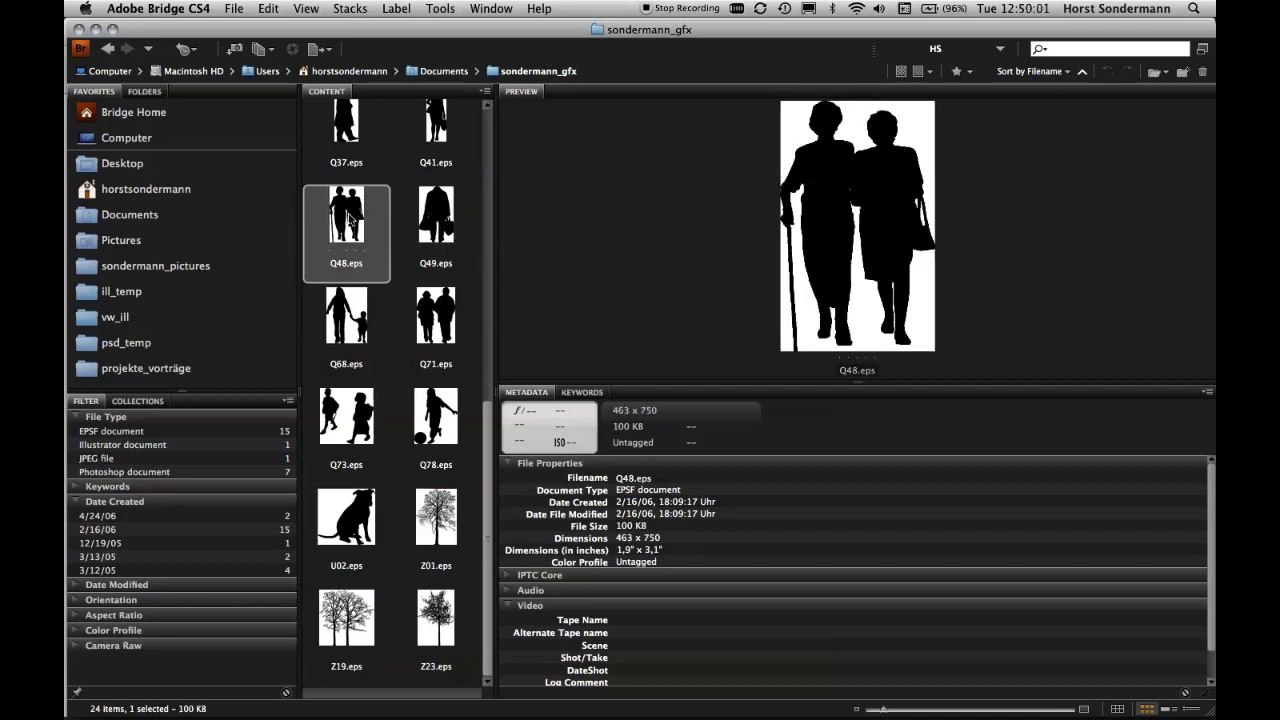
Step: Recheck Q71 and the Q78 child silhouette, then put Bridge into compact mode
left_click(435, 305)
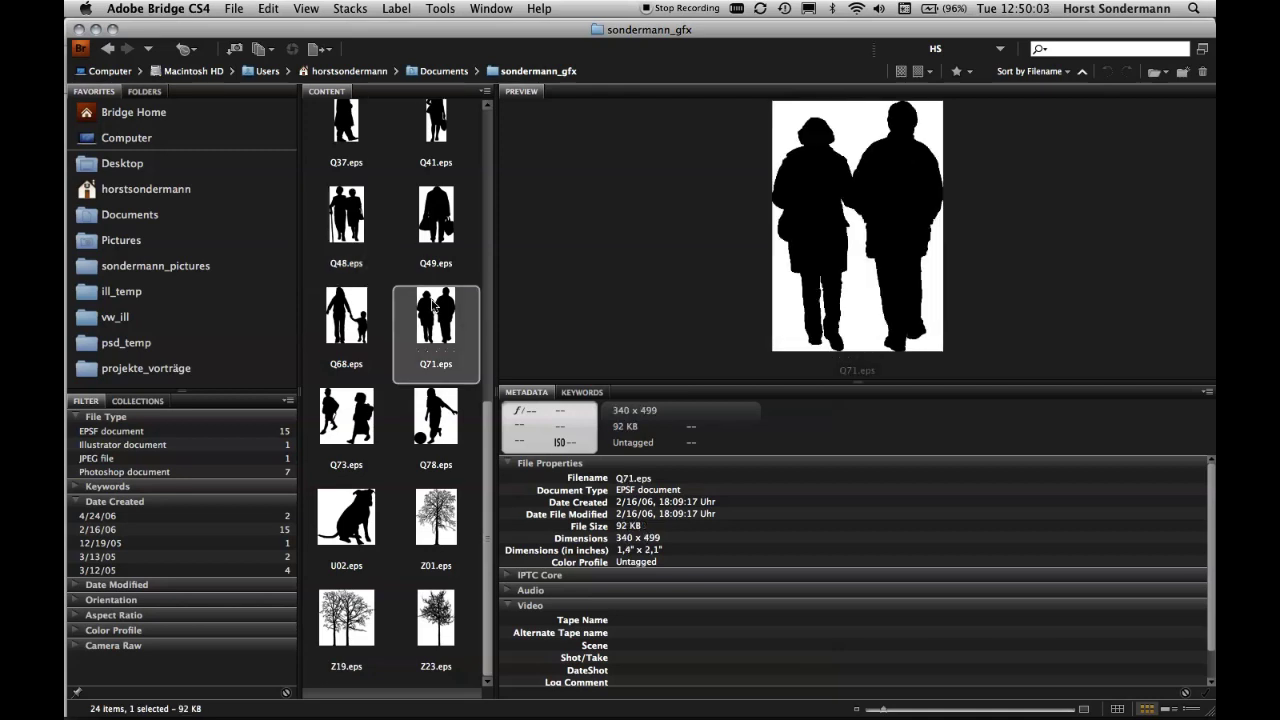
left_click(445, 408)
left_click(435, 333)
left_click(441, 401)
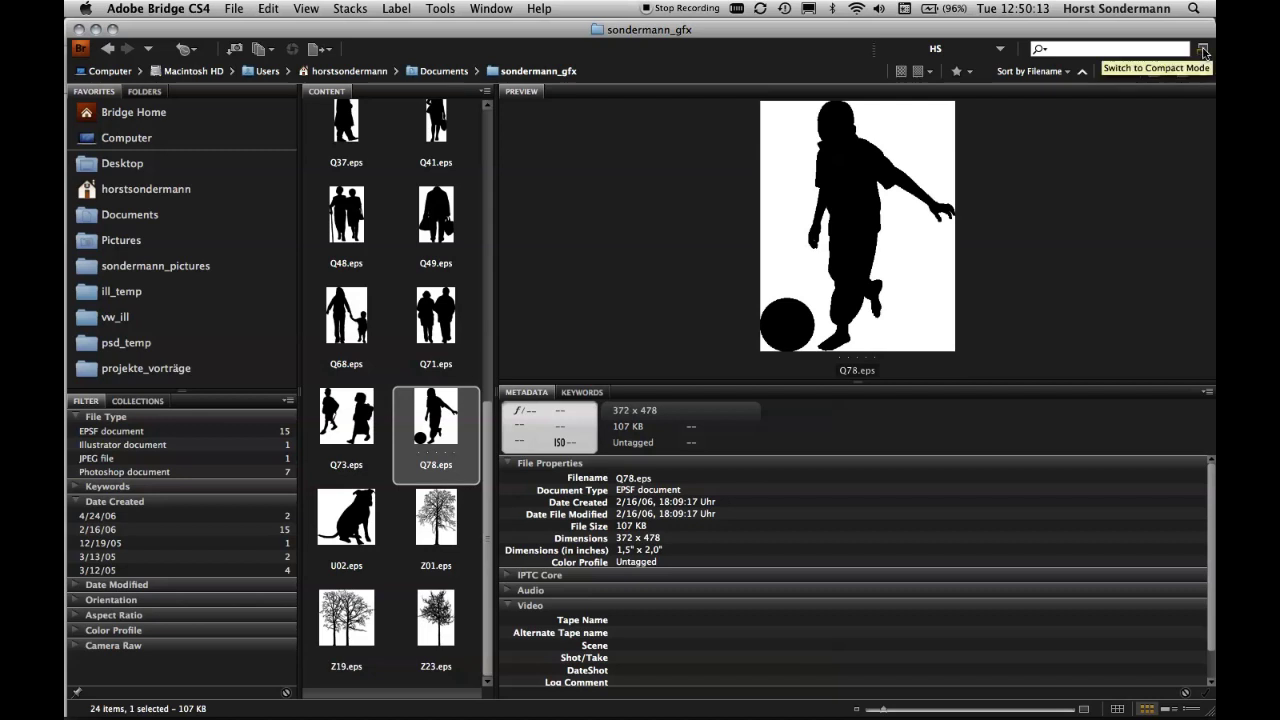
left_click(1203, 49)
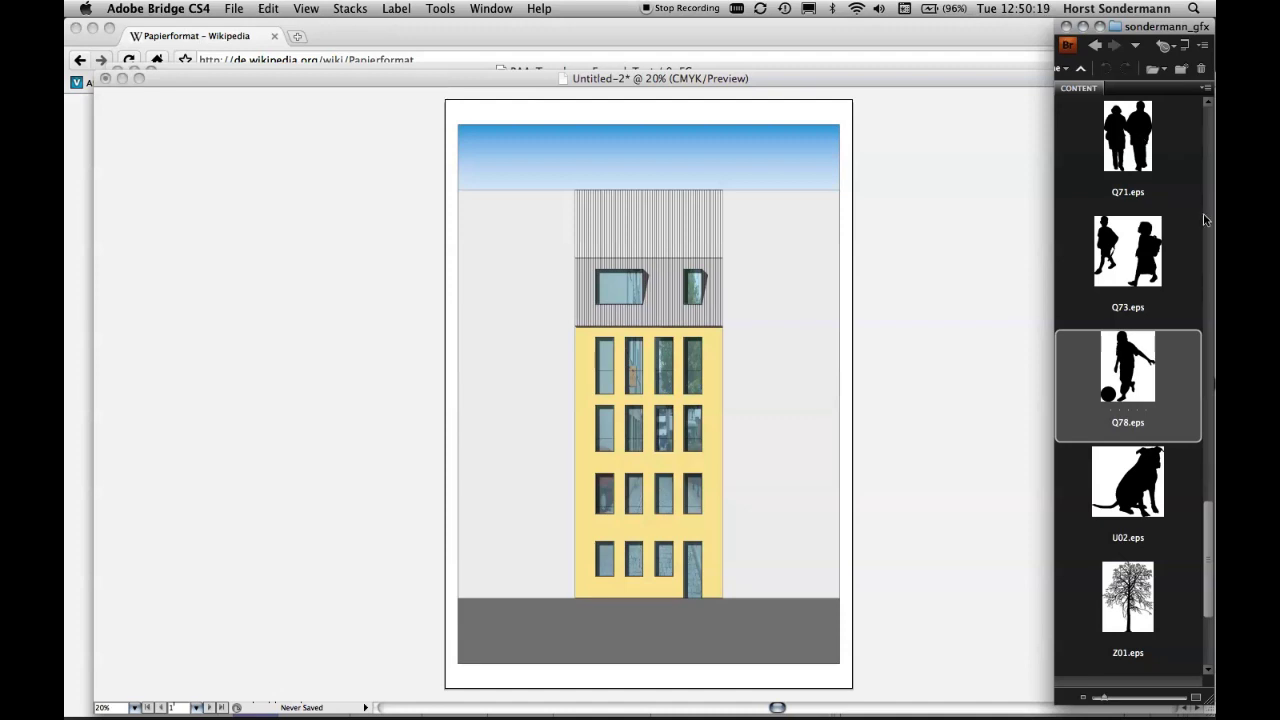
Step: Place Q48.eps as a slightly enlarged linked couple on the pavement at the facade's lower left
scroll(1208, 182, "up", 5)
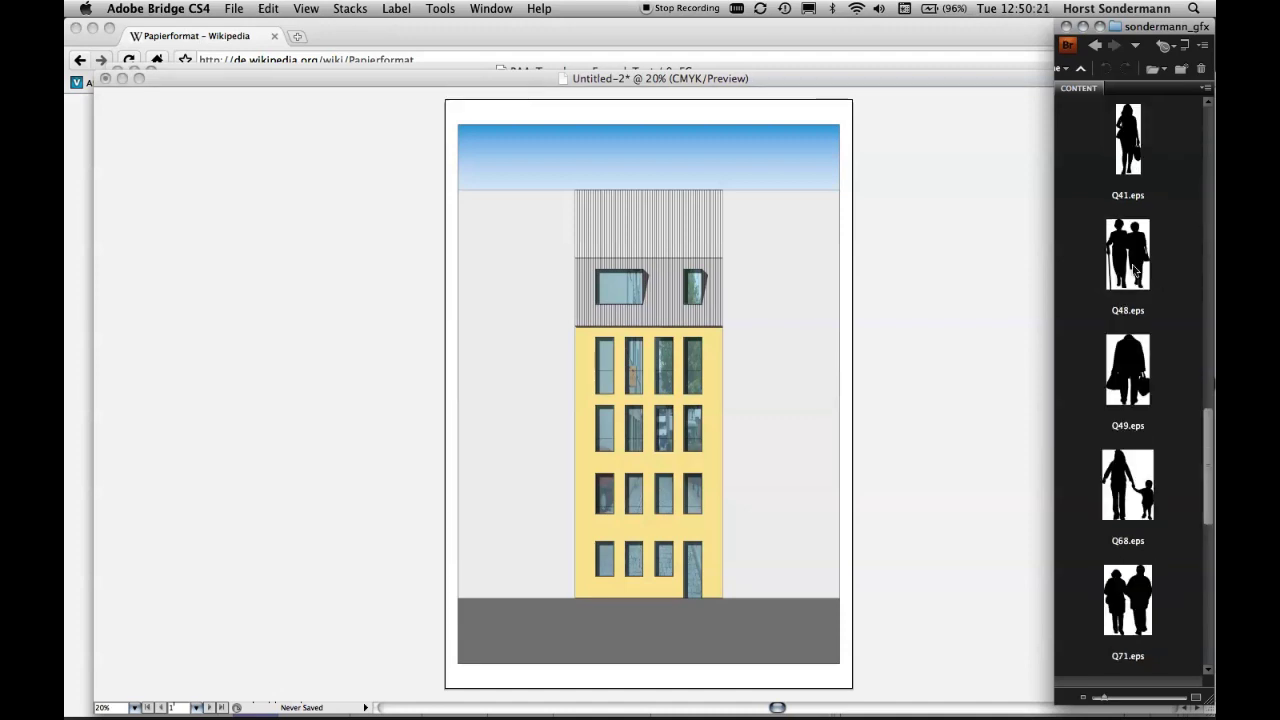
mouse_move(1128, 255)
left_mouse_down()
mouse_move(632, 470)
mouse_move(542, 574)
left_mouse_up()
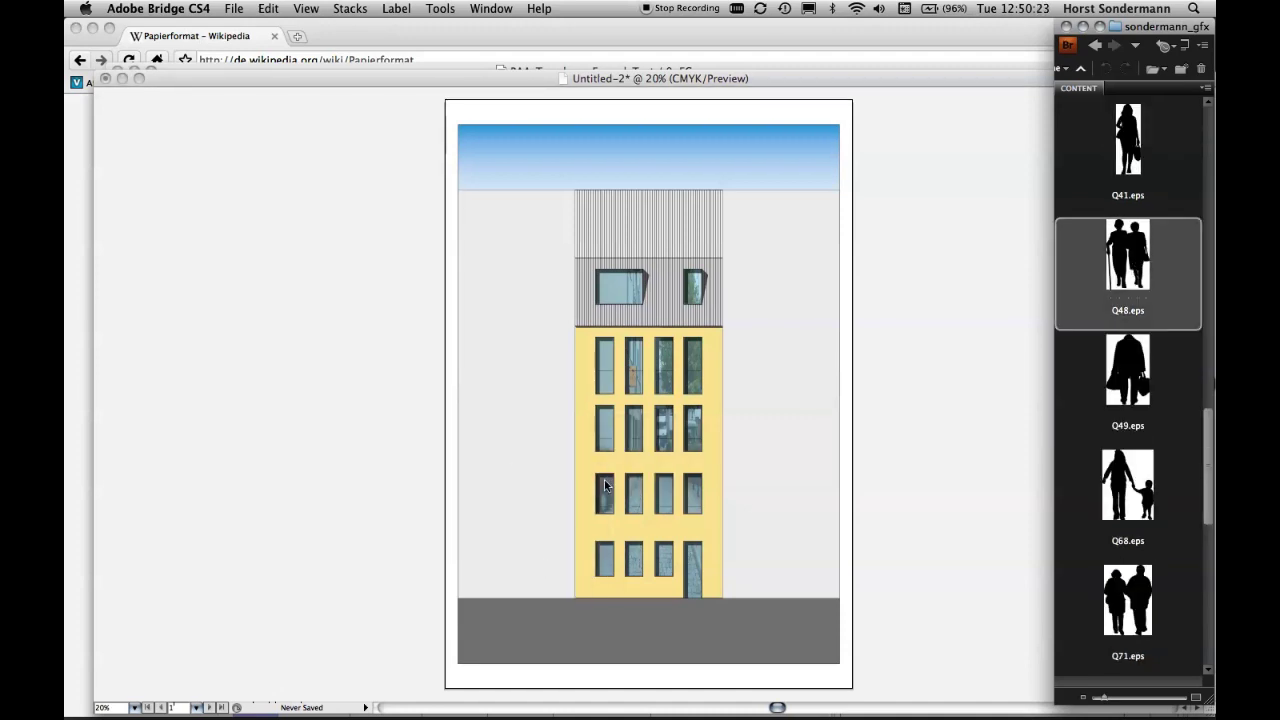
left_click_drag(605, 485, 542, 570)
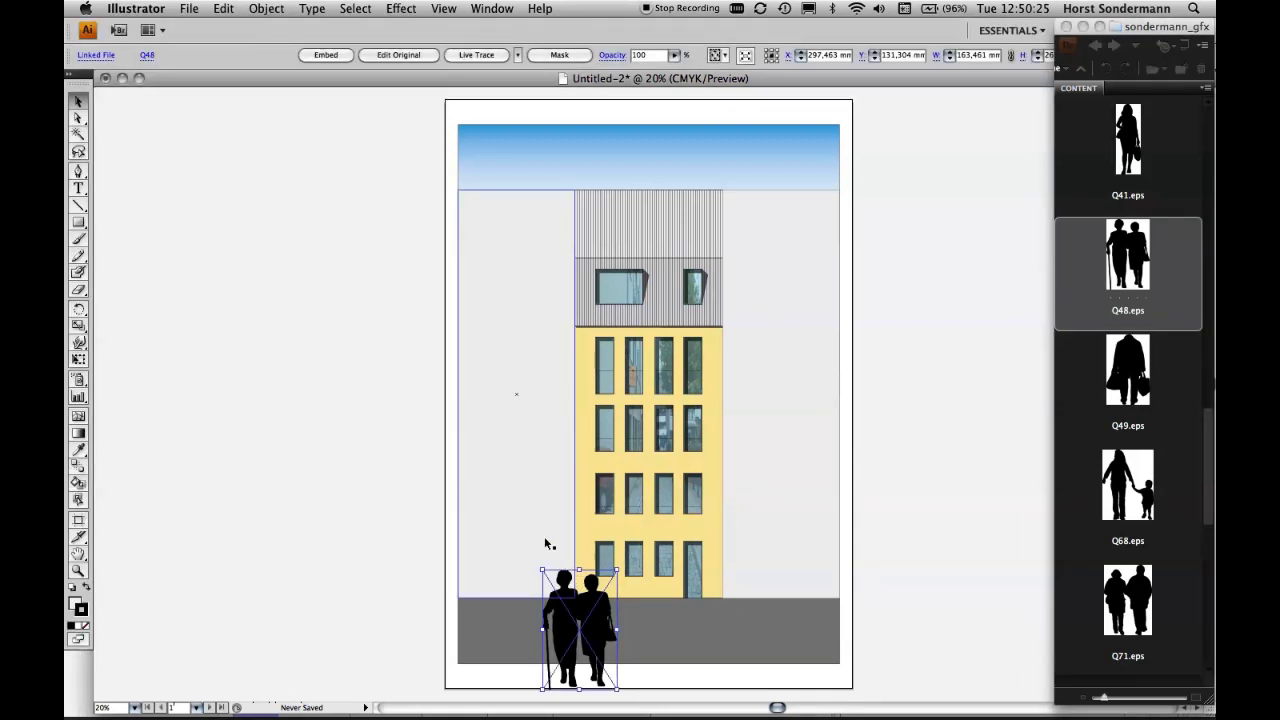
left_click_drag(580, 620, 538, 558)
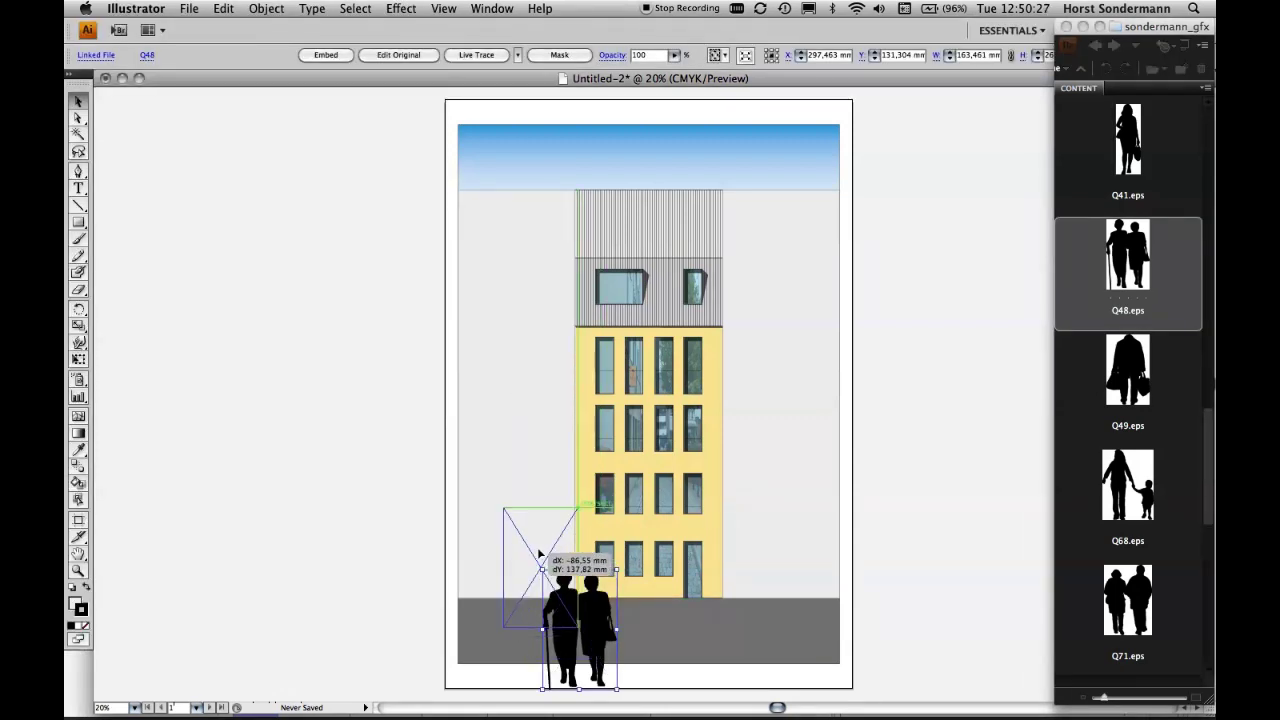
left_click_drag(576, 510, 614, 480)
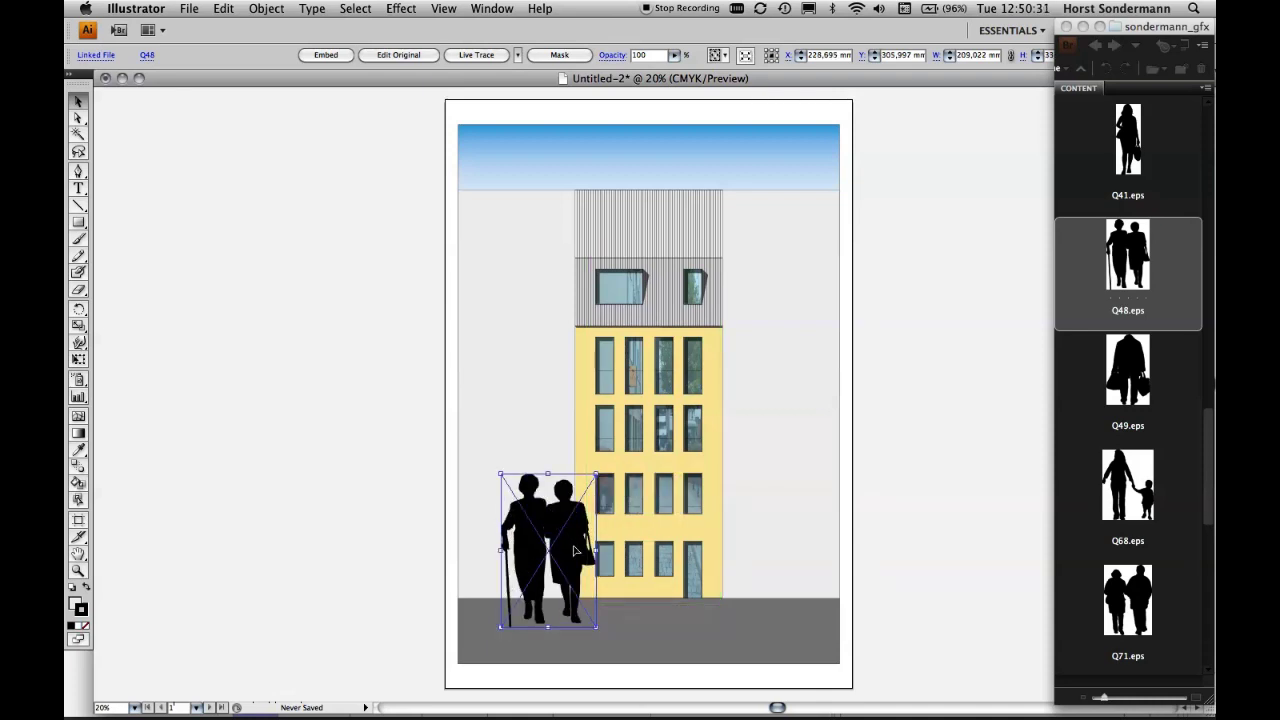
left_click_drag(575, 550, 572, 558)
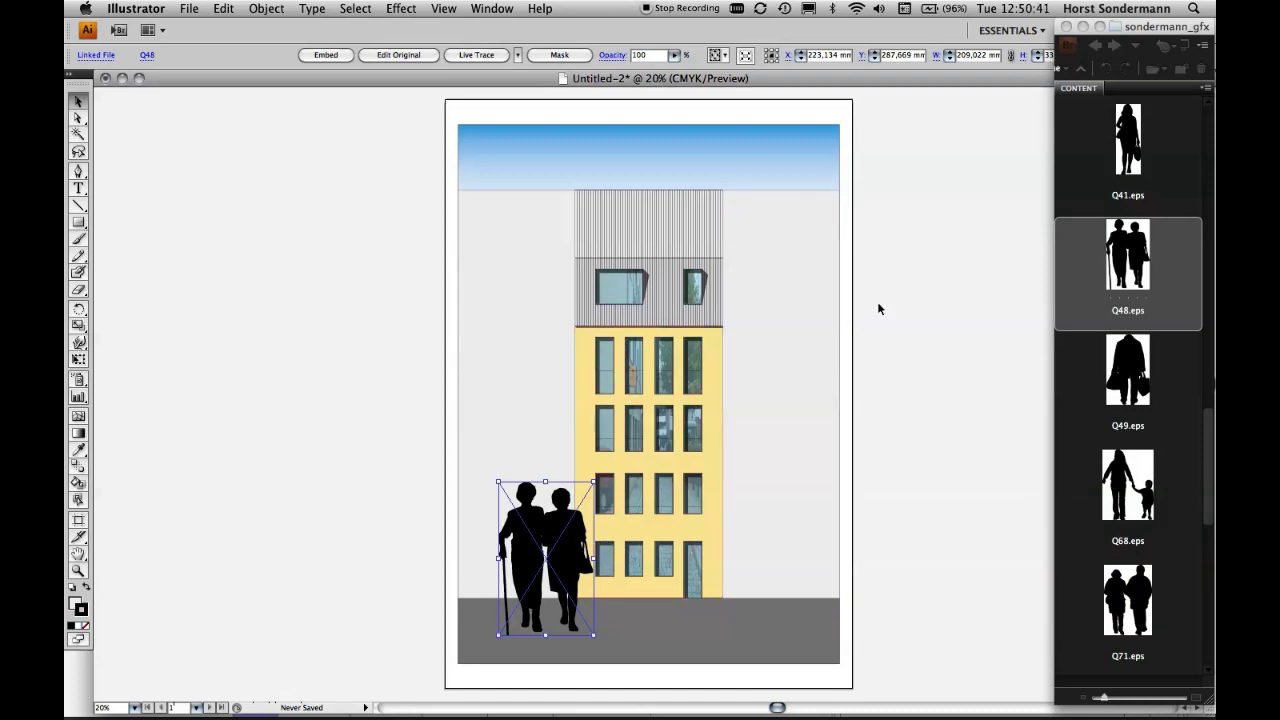
left_click(1187, 52)
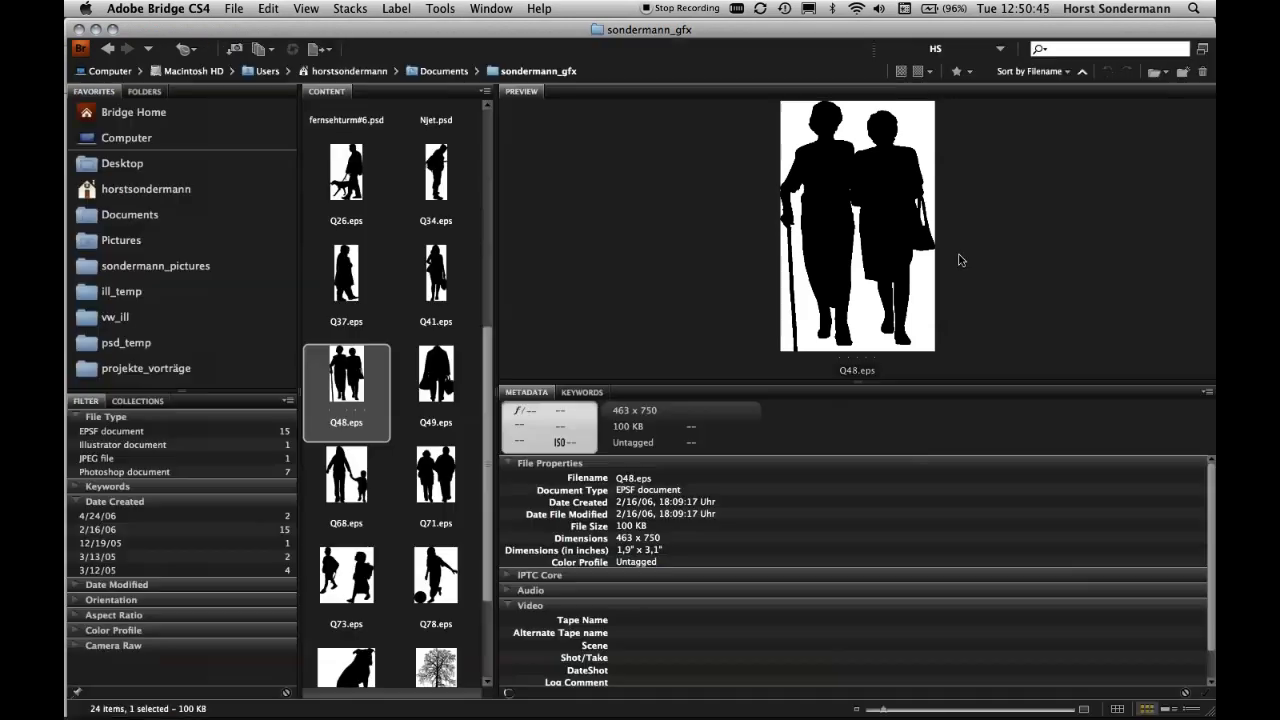
key("super+Tab")
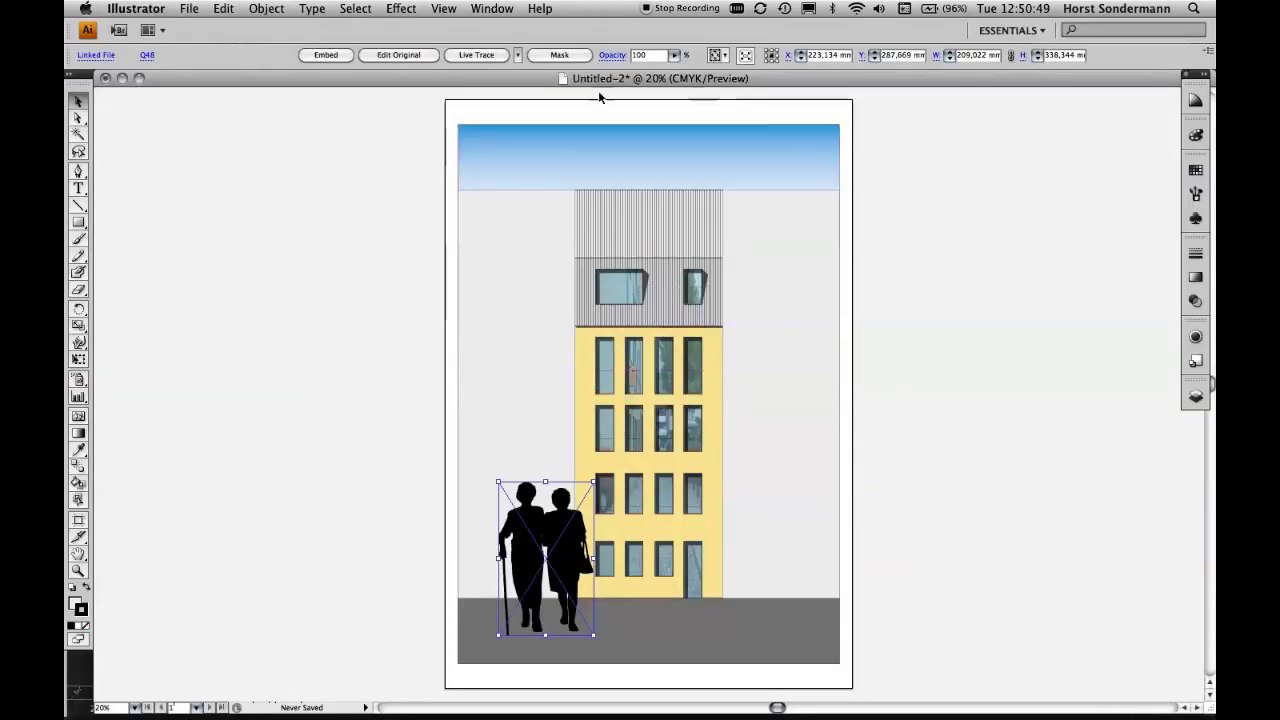
Step: Embed the linked Q48 silhouette using Embed Image in the Links panel menu
left_click(494, 8)
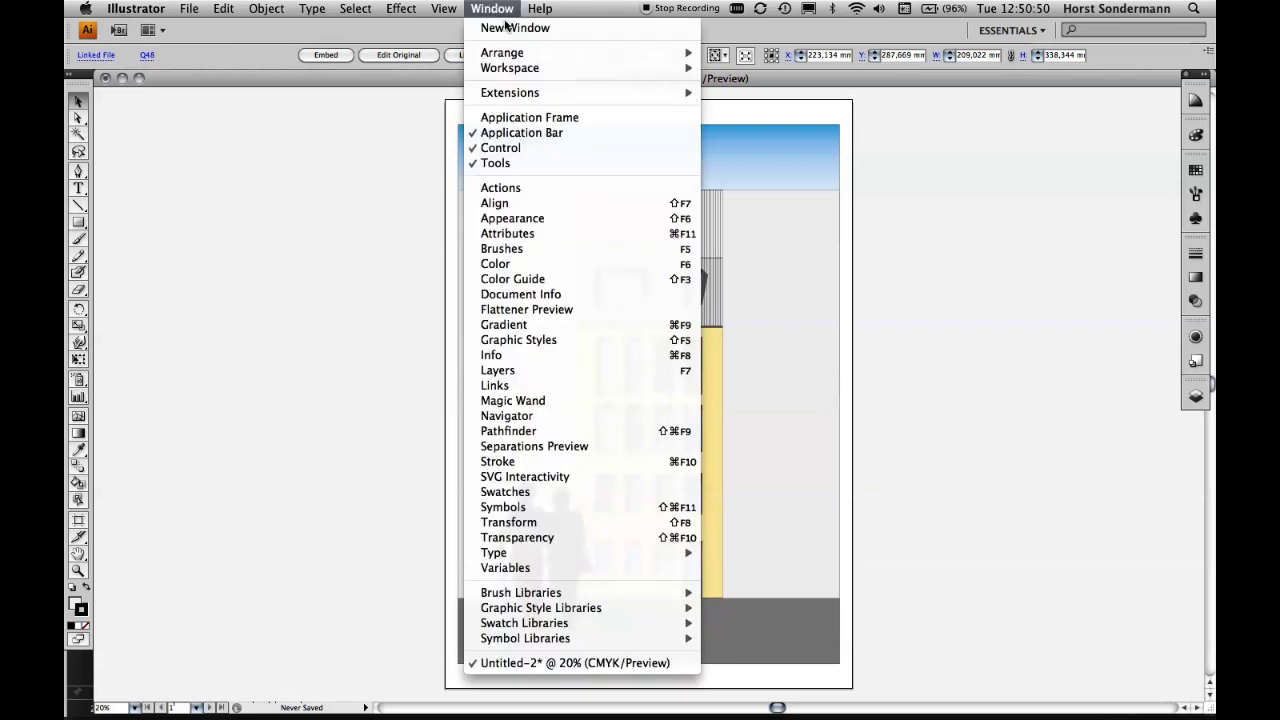
left_click(585, 386)
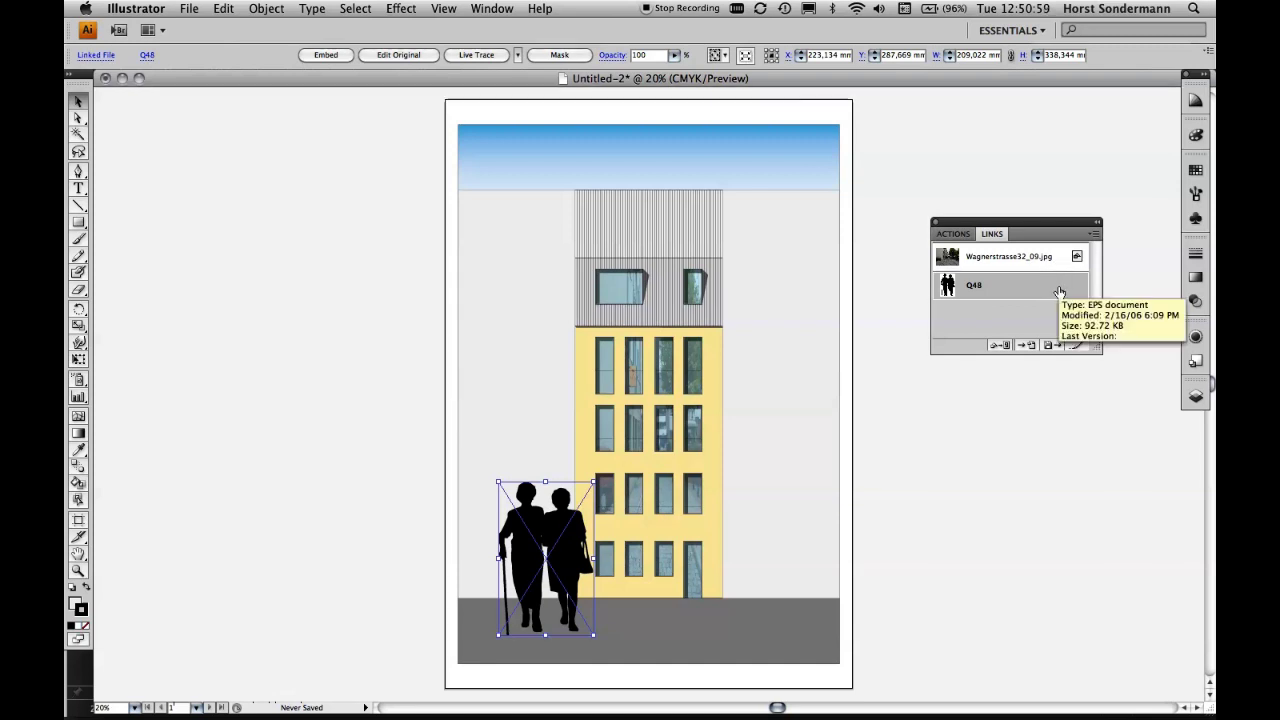
mouse_move(1059, 290)
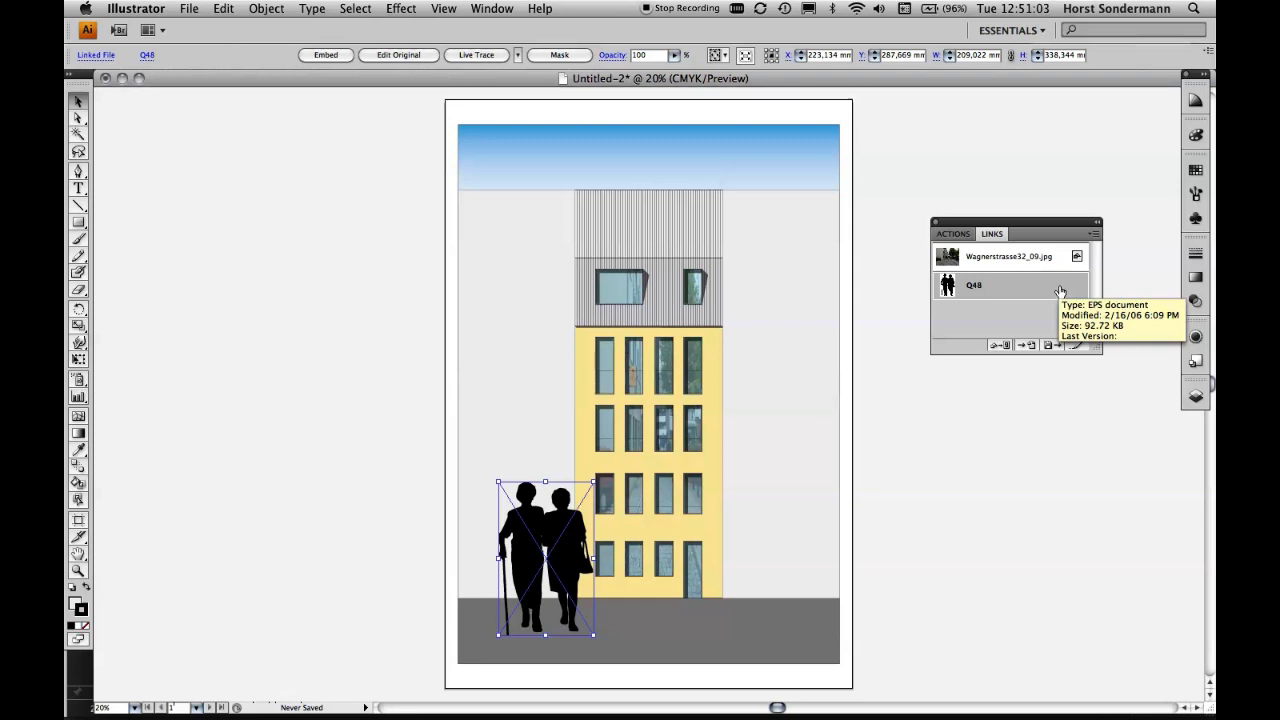
left_click(1093, 238)
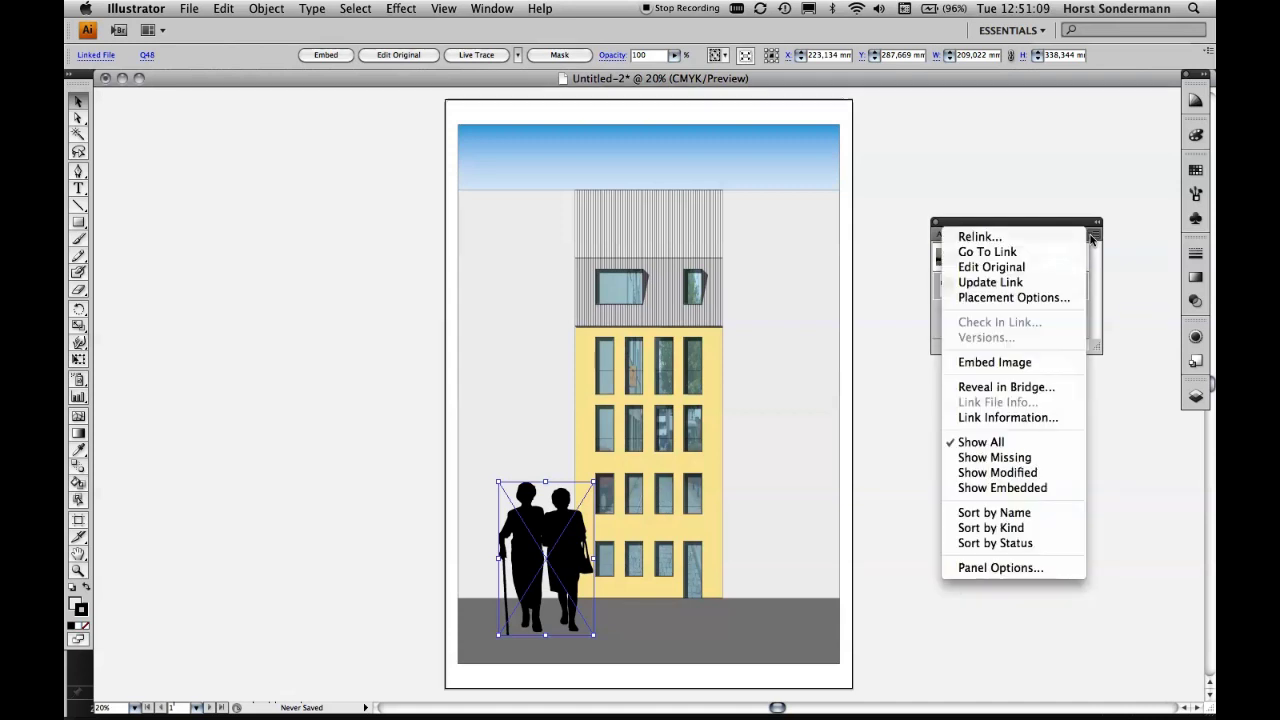
left_click(1003, 364)
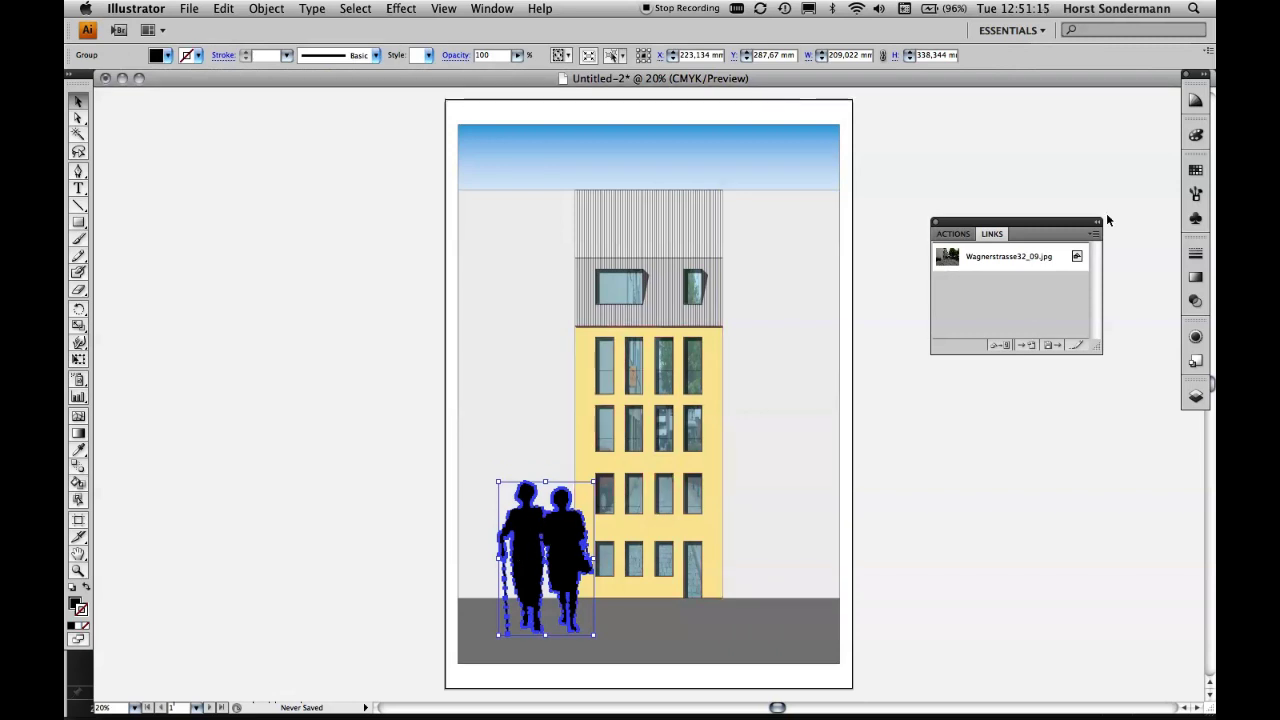
Step: Give the couple silhouette a white fill (K 0) with no stroke, then deselect
left_click(1195, 137)
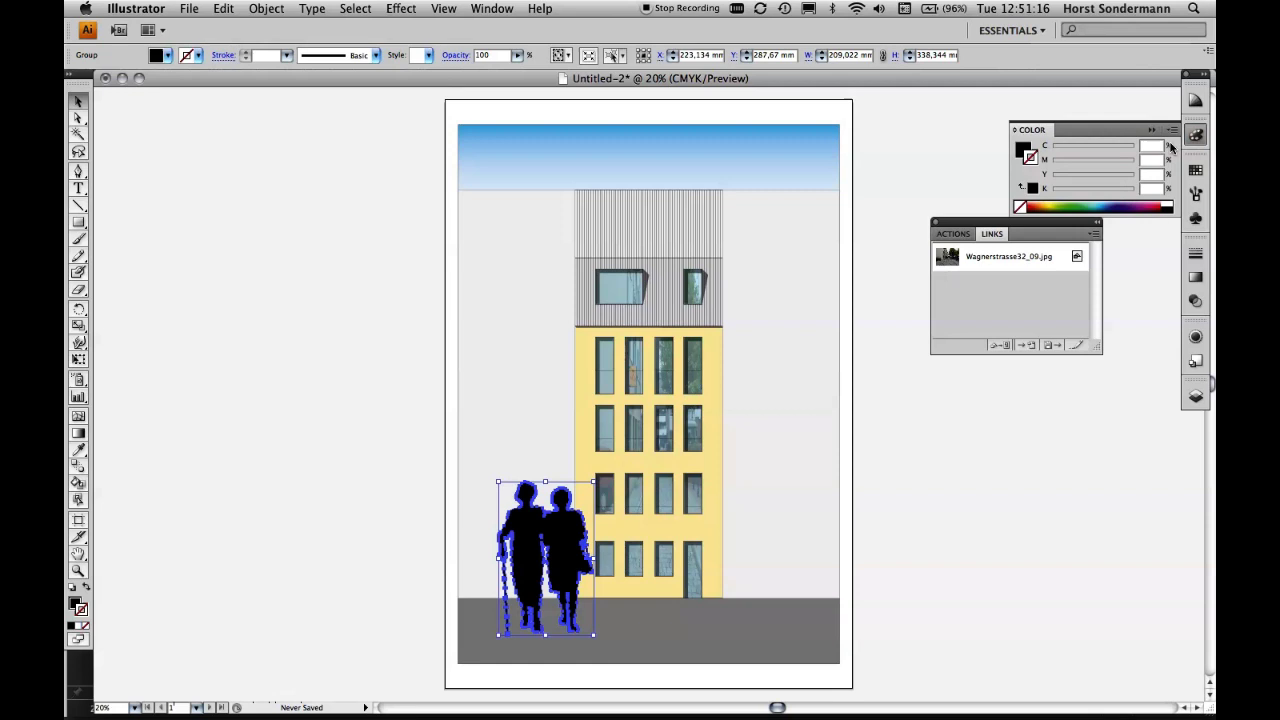
left_click(1143, 202)
left_click(1033, 160)
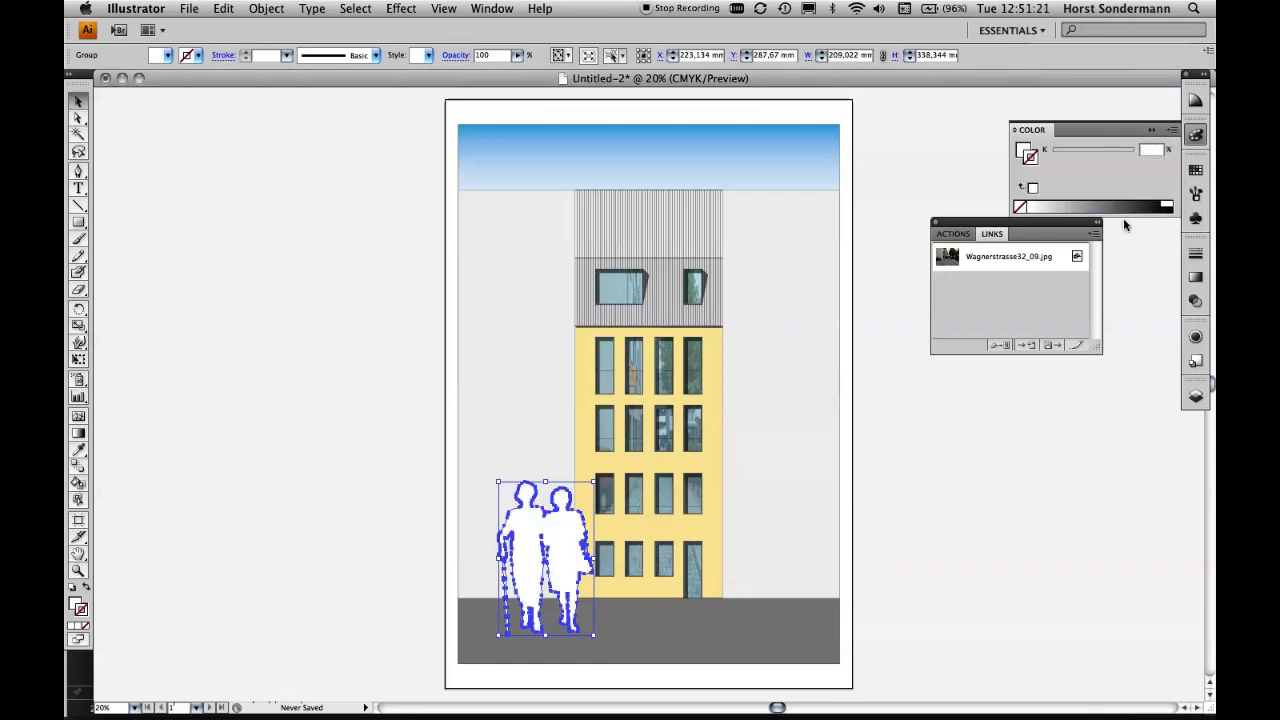
left_click(971, 410)
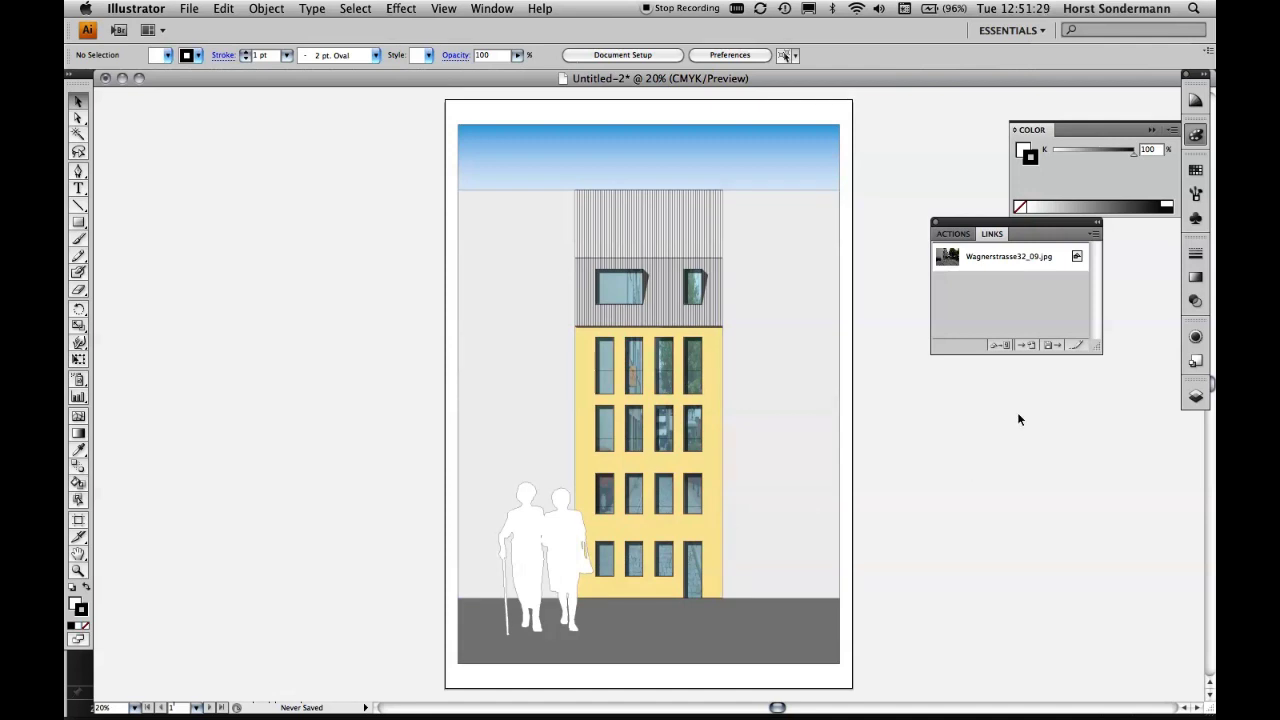
Step: Move the white silhouette group onto Layer 7 in the Layers panel, then switch to Bridge
left_click(1195, 396)
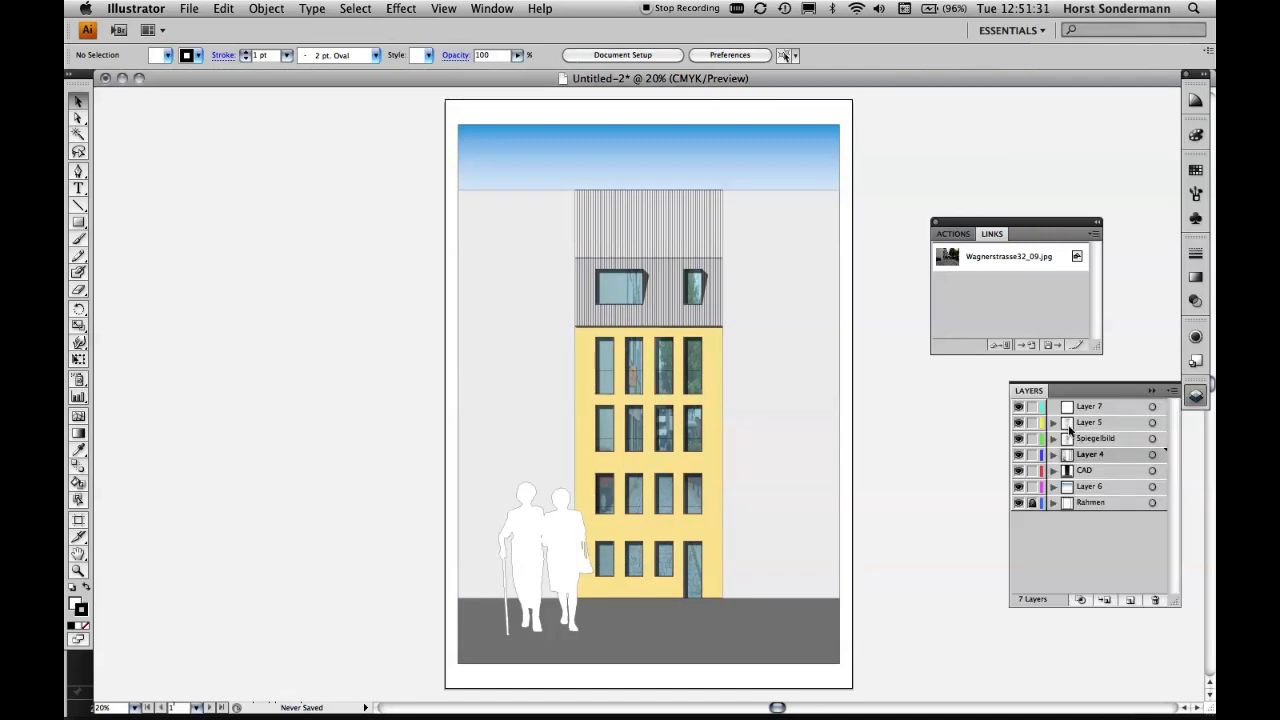
left_click(1019, 407, "alt")
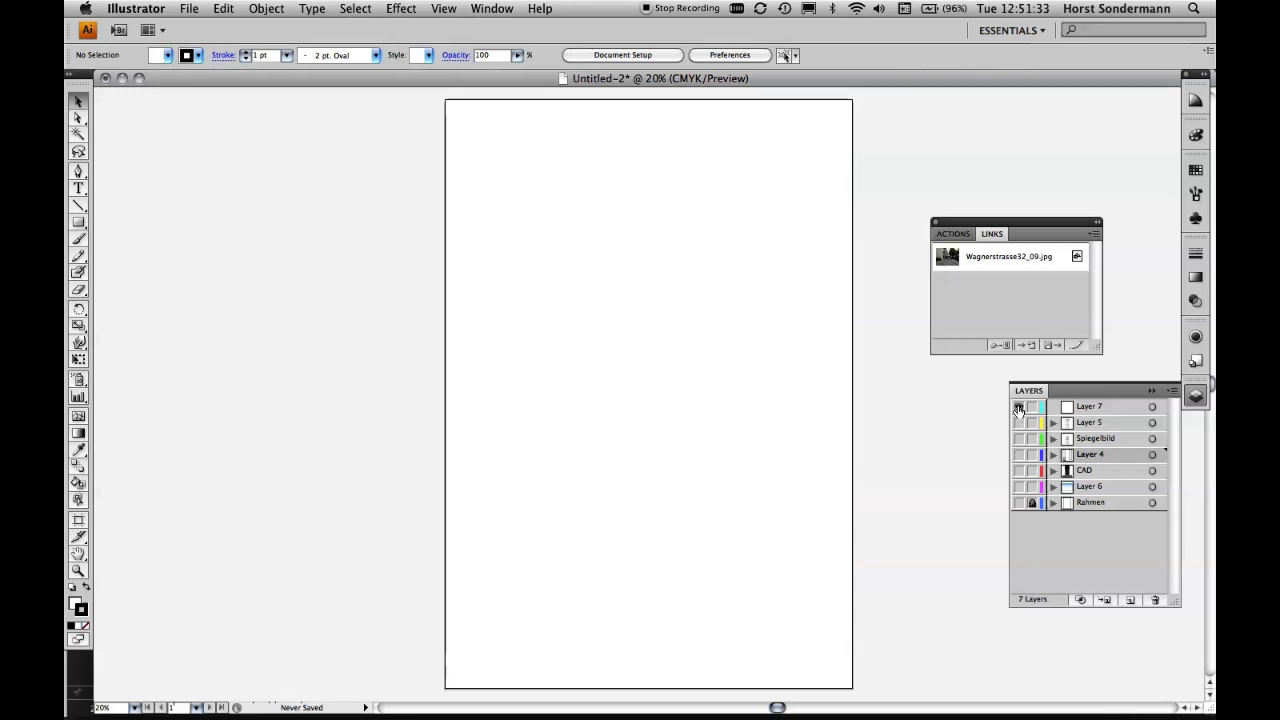
left_click(1019, 407, "alt")
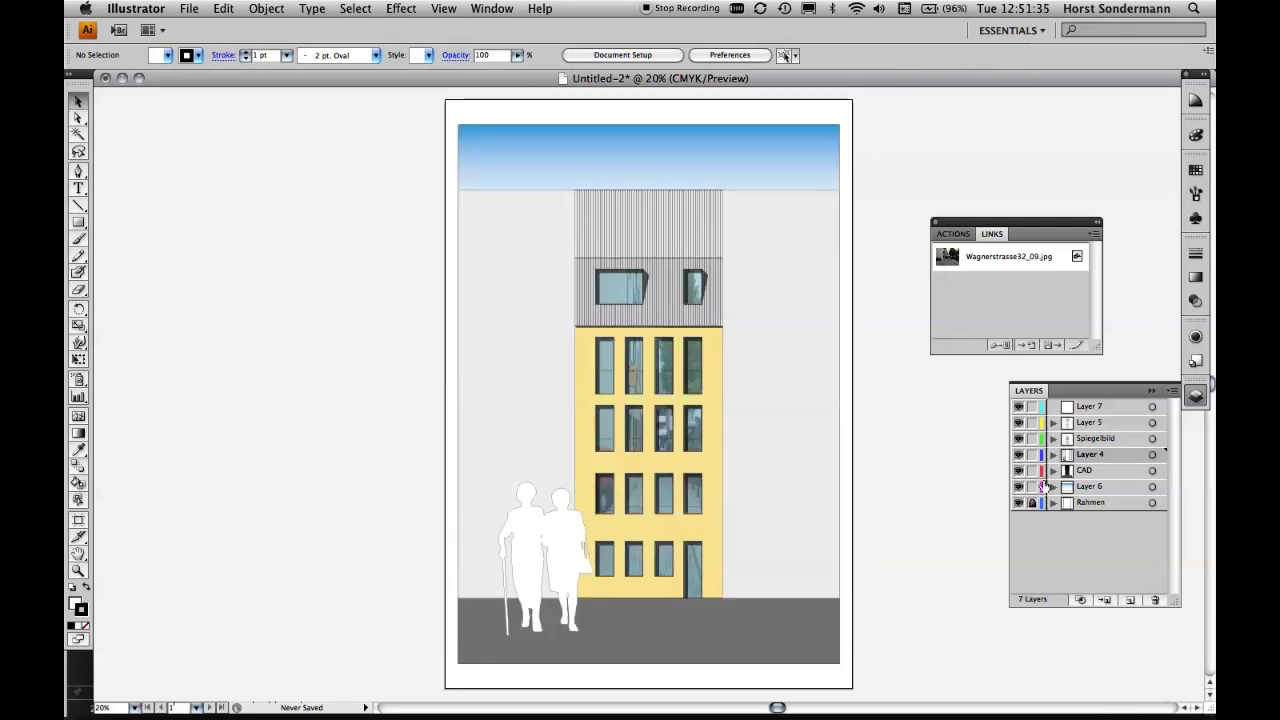
left_click(1151, 454)
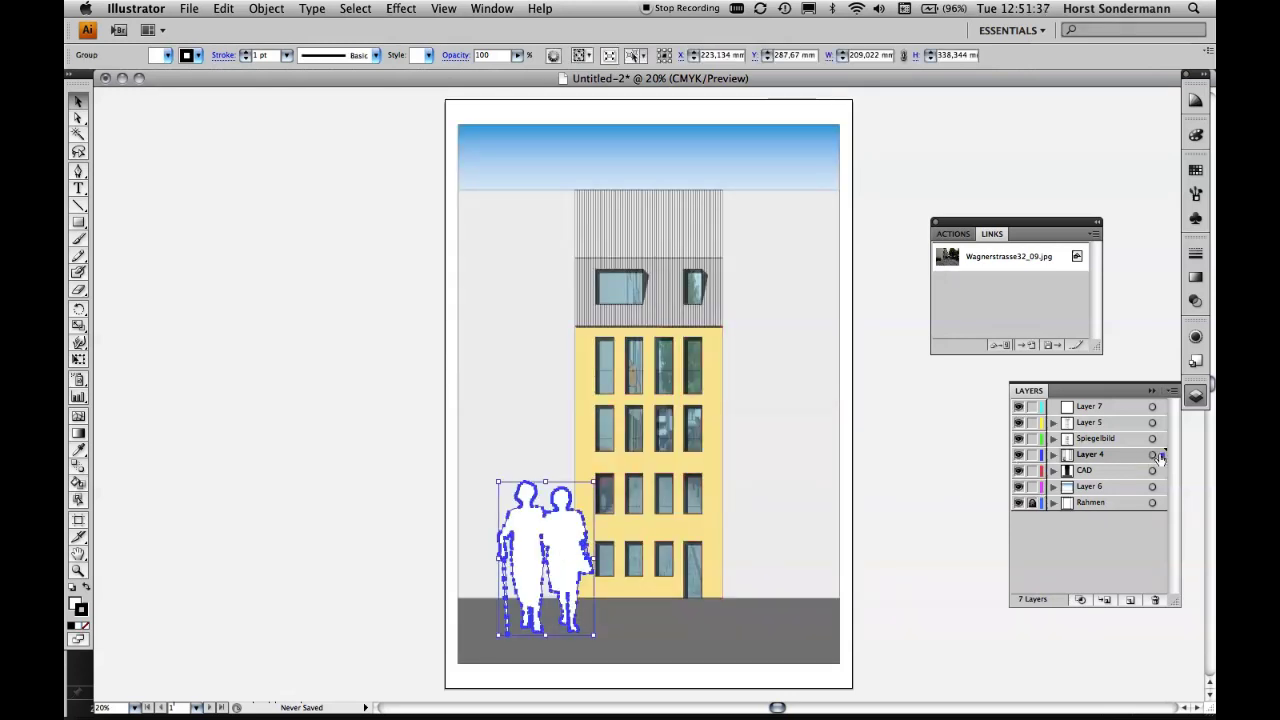
left_click_drag(1161, 455, 1161, 407)
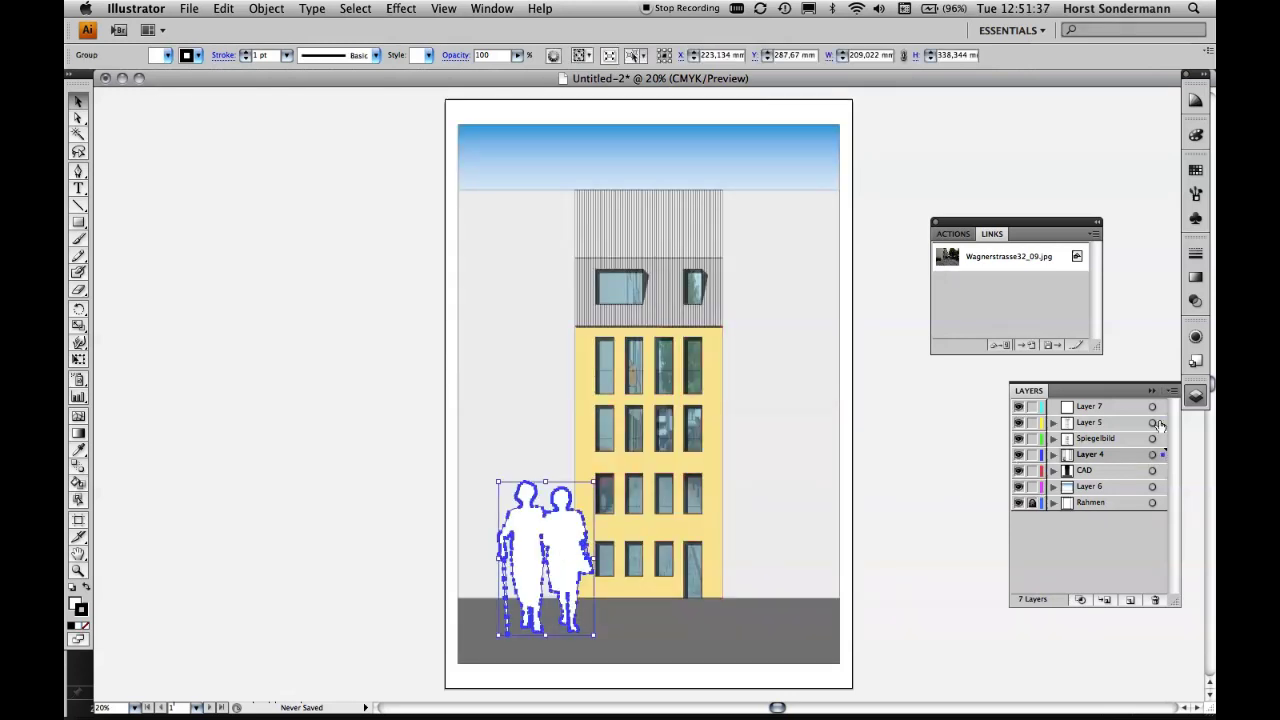
left_click(918, 505)
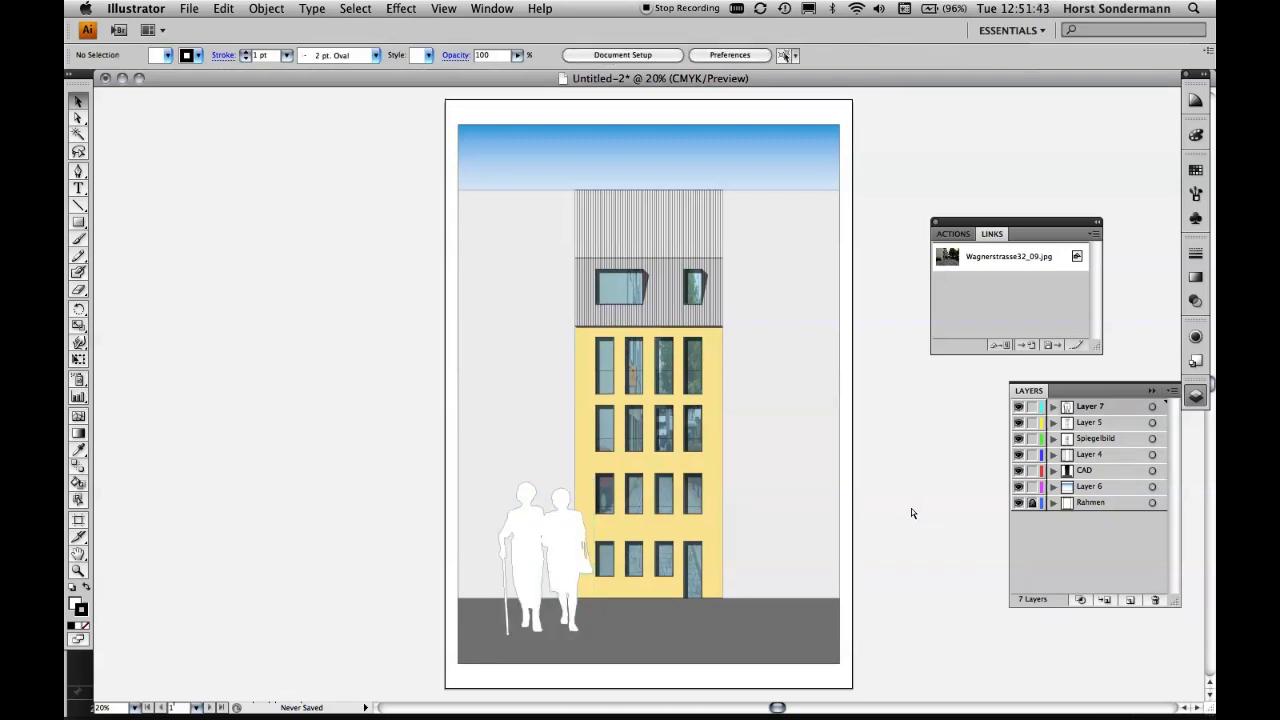
key("super+Tab")
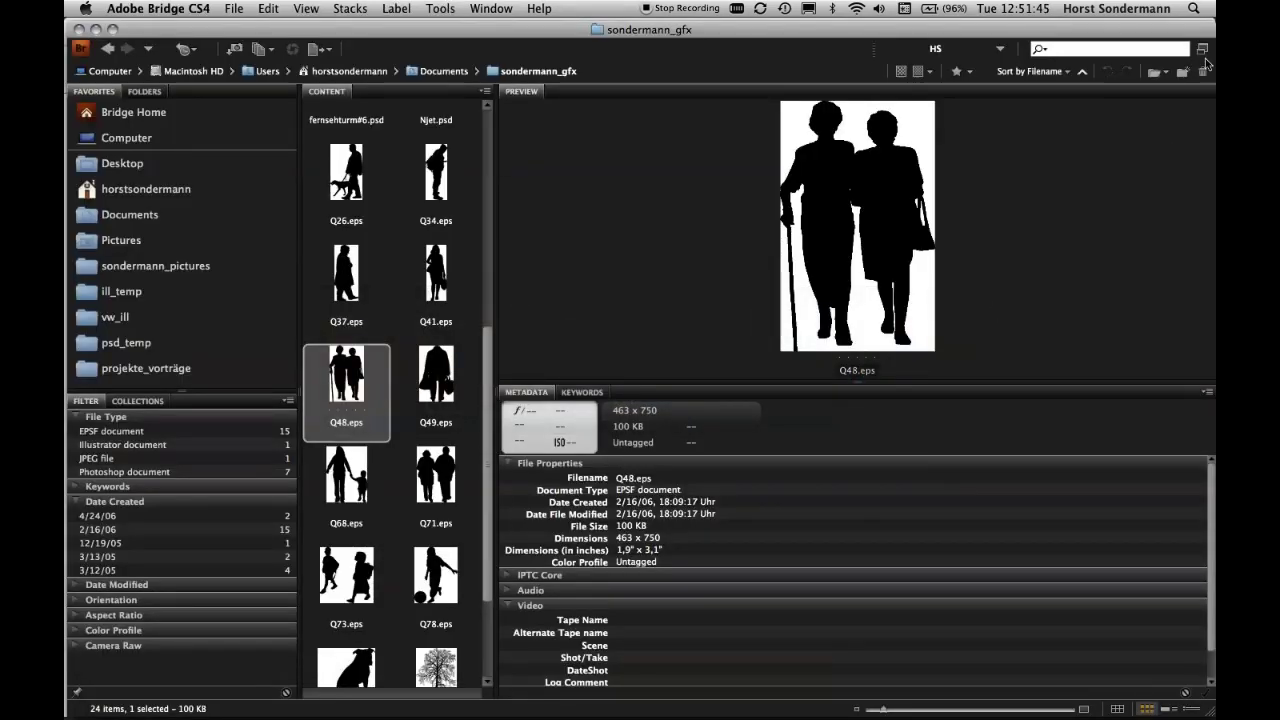
Step: Drag Z19.eps from compact Bridge onto the artboard and move the trees over the building
left_click(1202, 49)
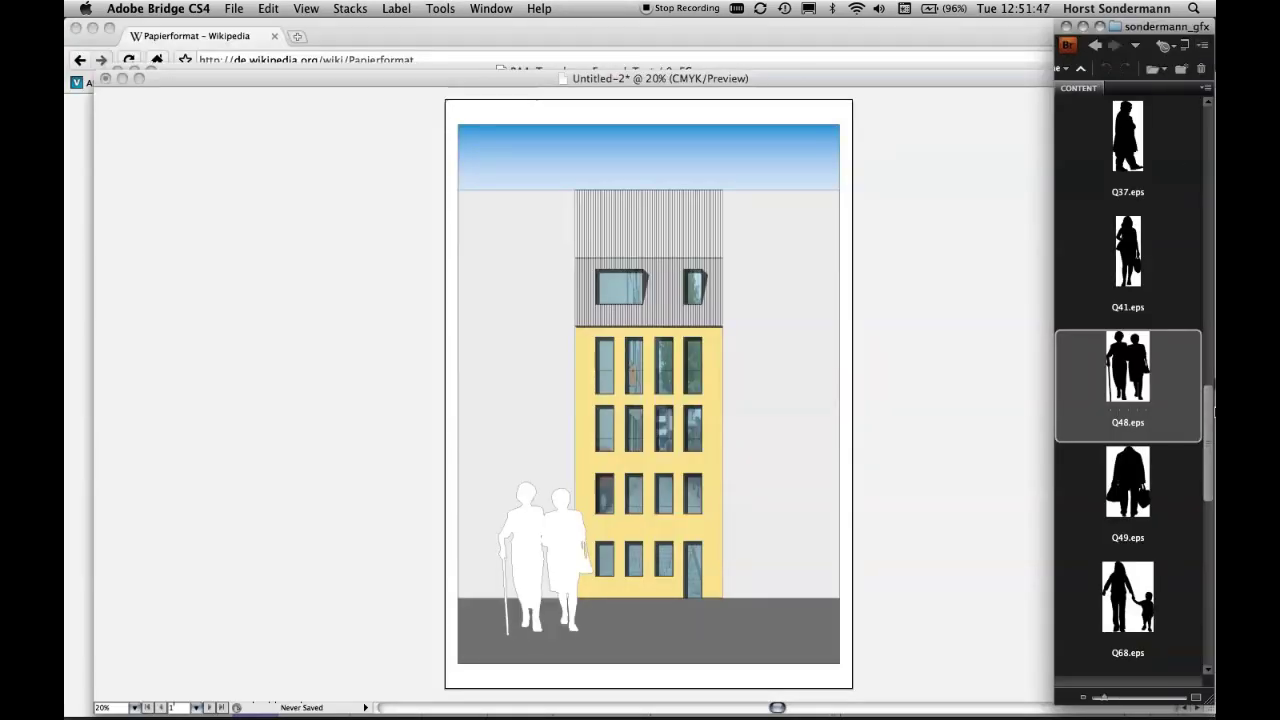
left_click_drag(1213, 410, 1213, 572)
left_click(1140, 480)
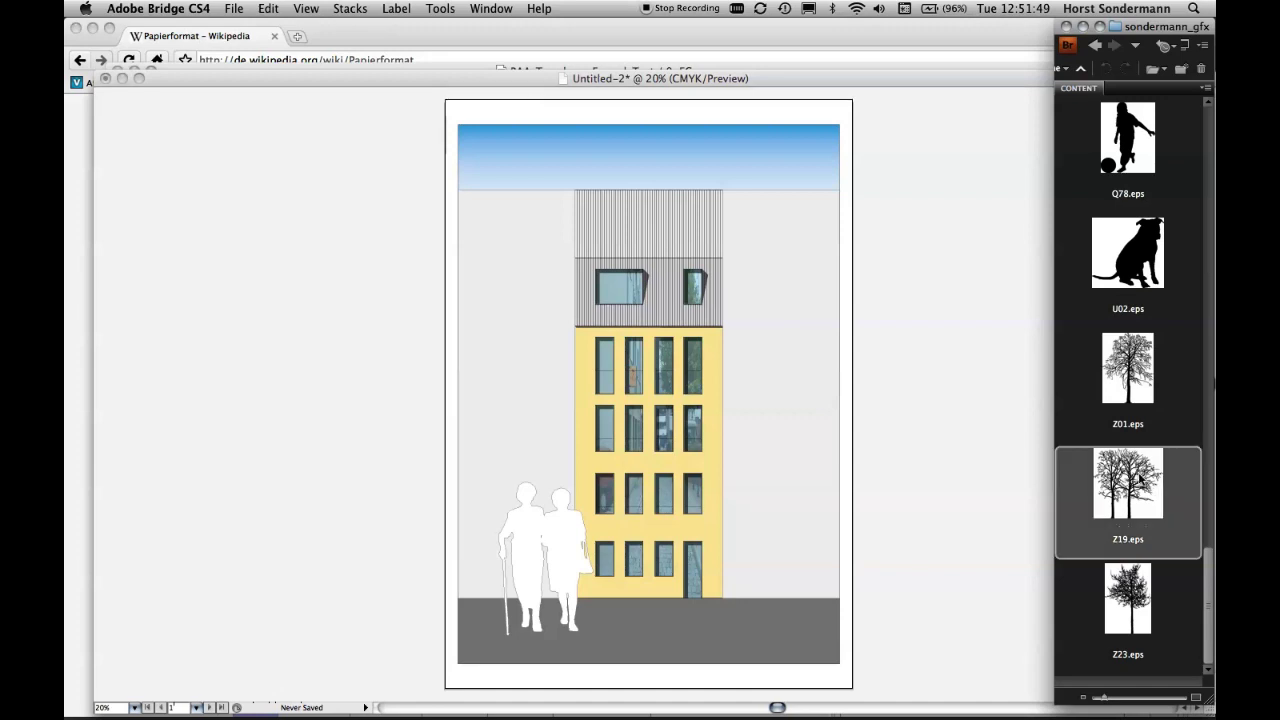
left_click_drag(1140, 480, 775, 538)
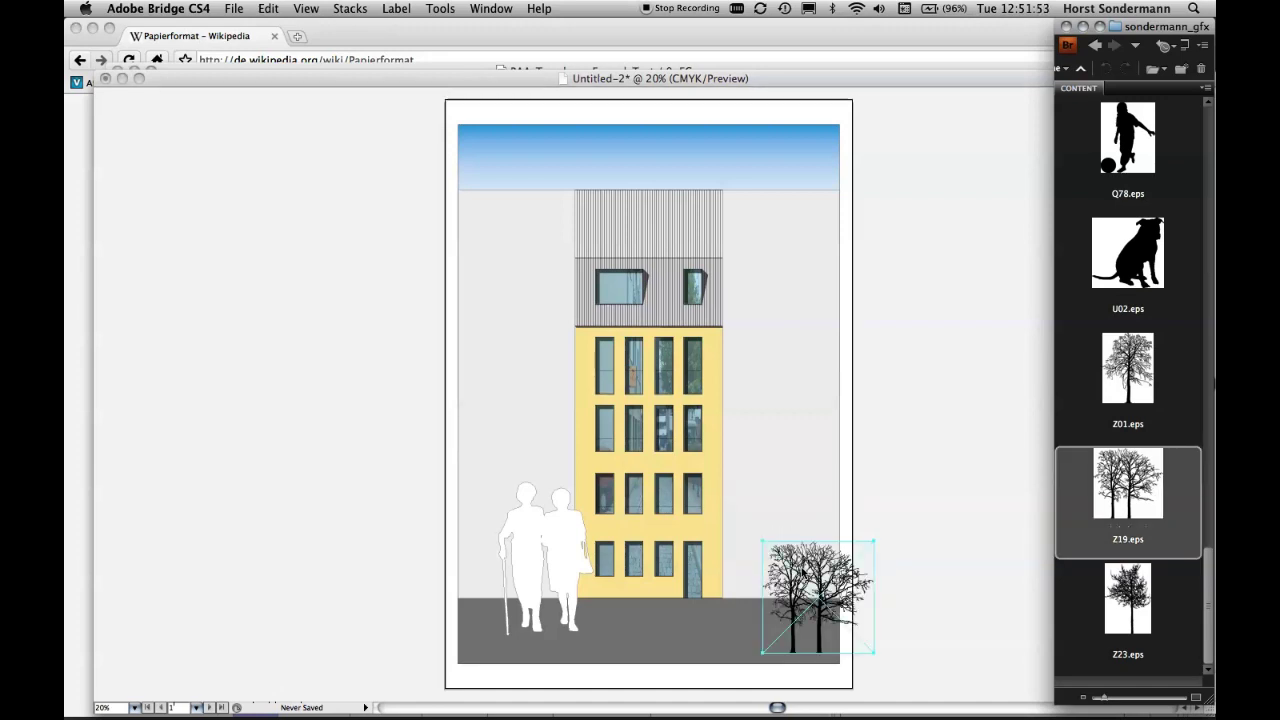
left_click_drag(802, 570, 427, 220)
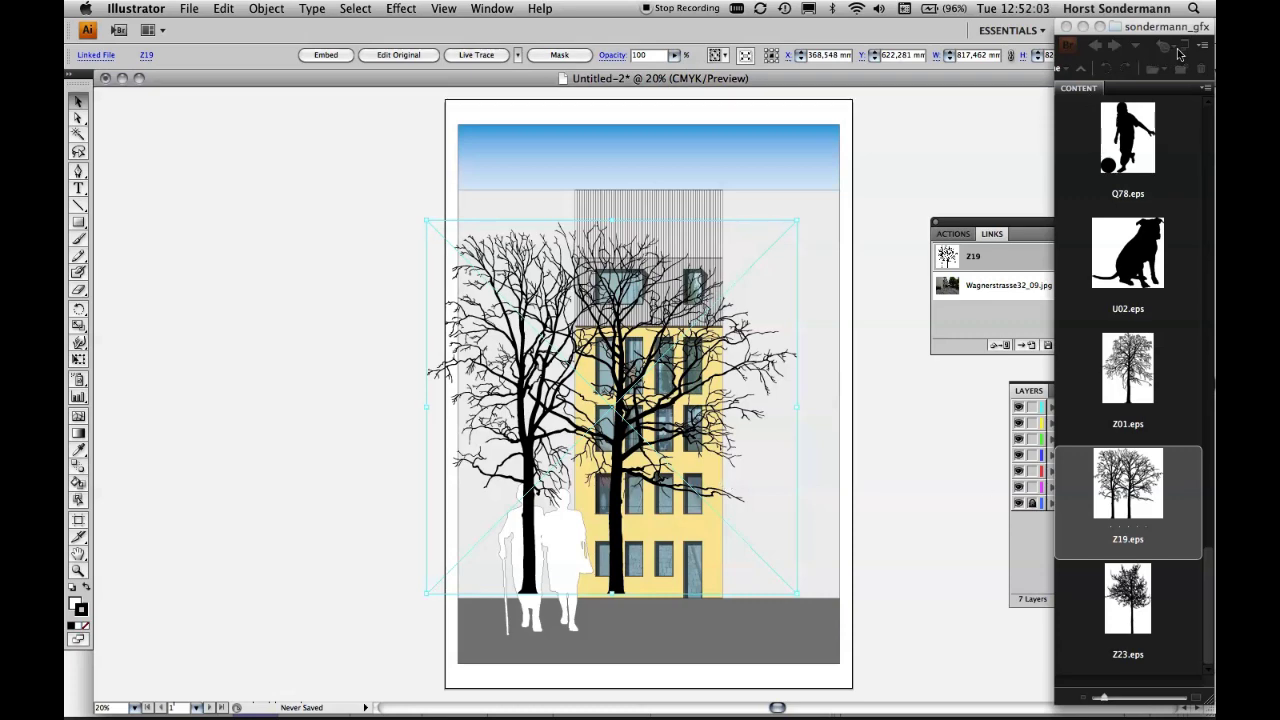
Step: Check Z19 in full Bridge, then shift the linked trees to the facade's left side
left_click(1185, 49)
left_click(1185, 49)
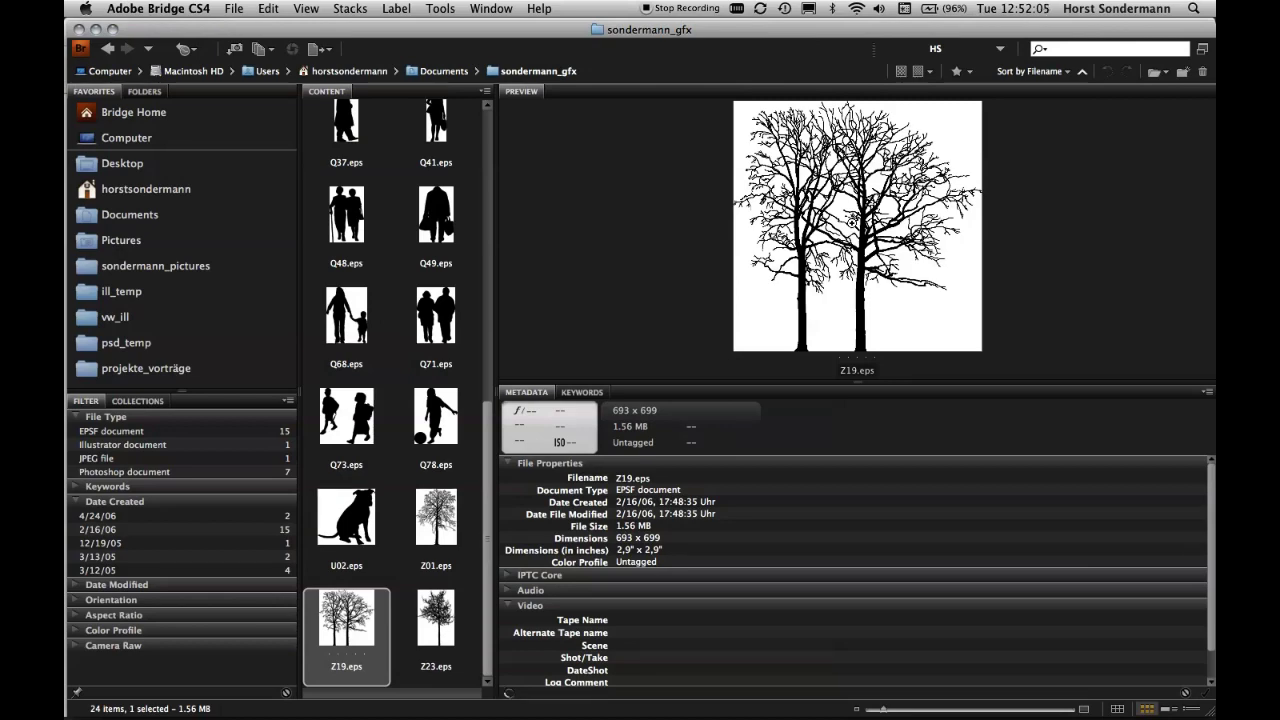
key("super+Tab")
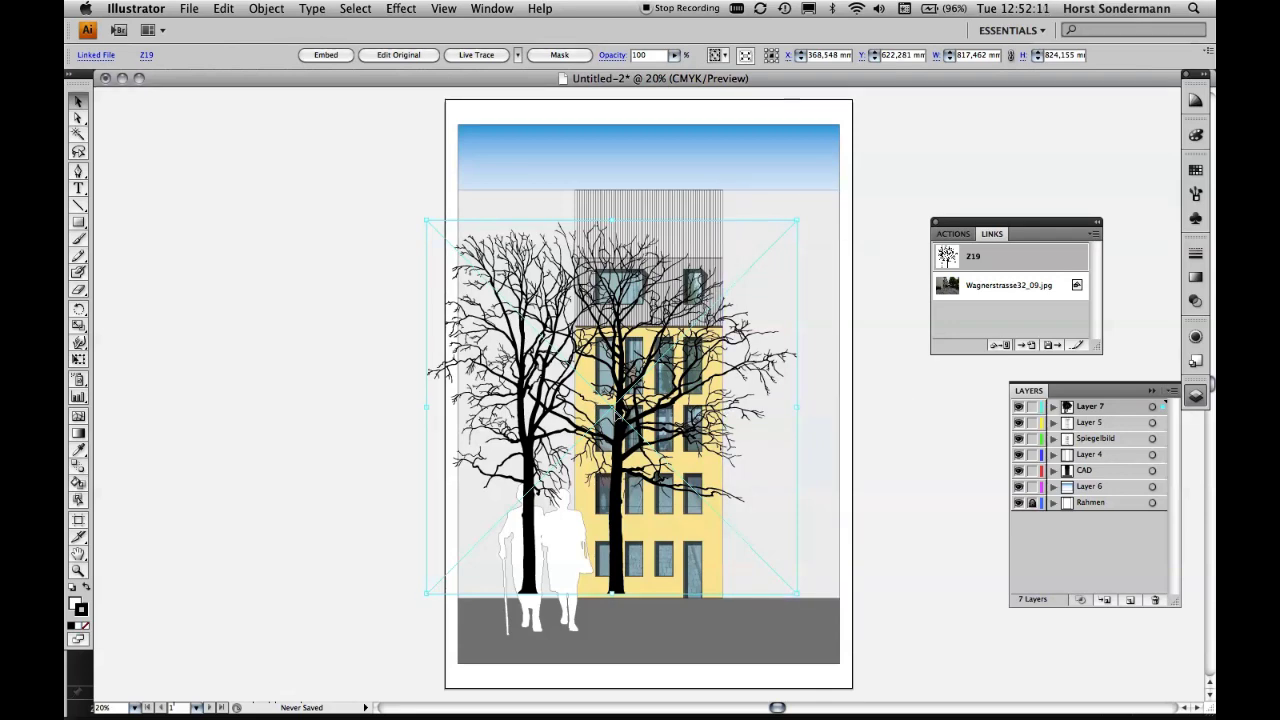
left_click_drag(690, 410, 748, 420)
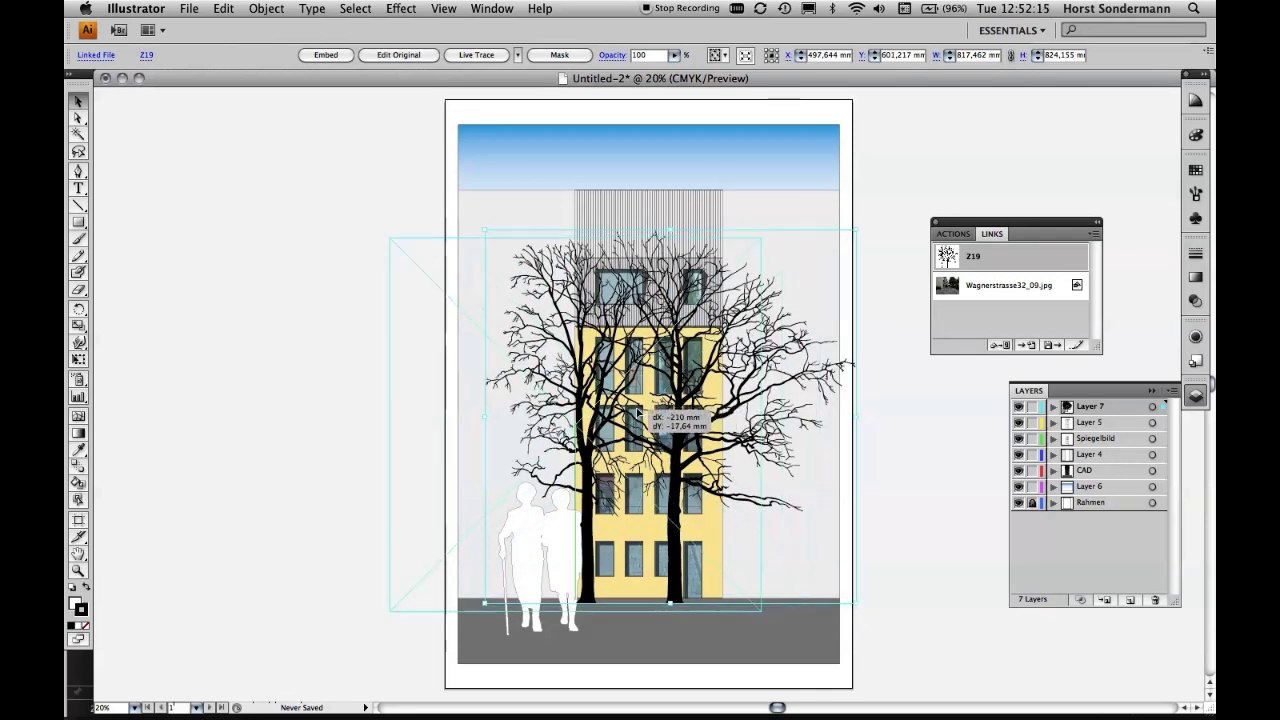
left_click_drag(748, 420, 634, 408)
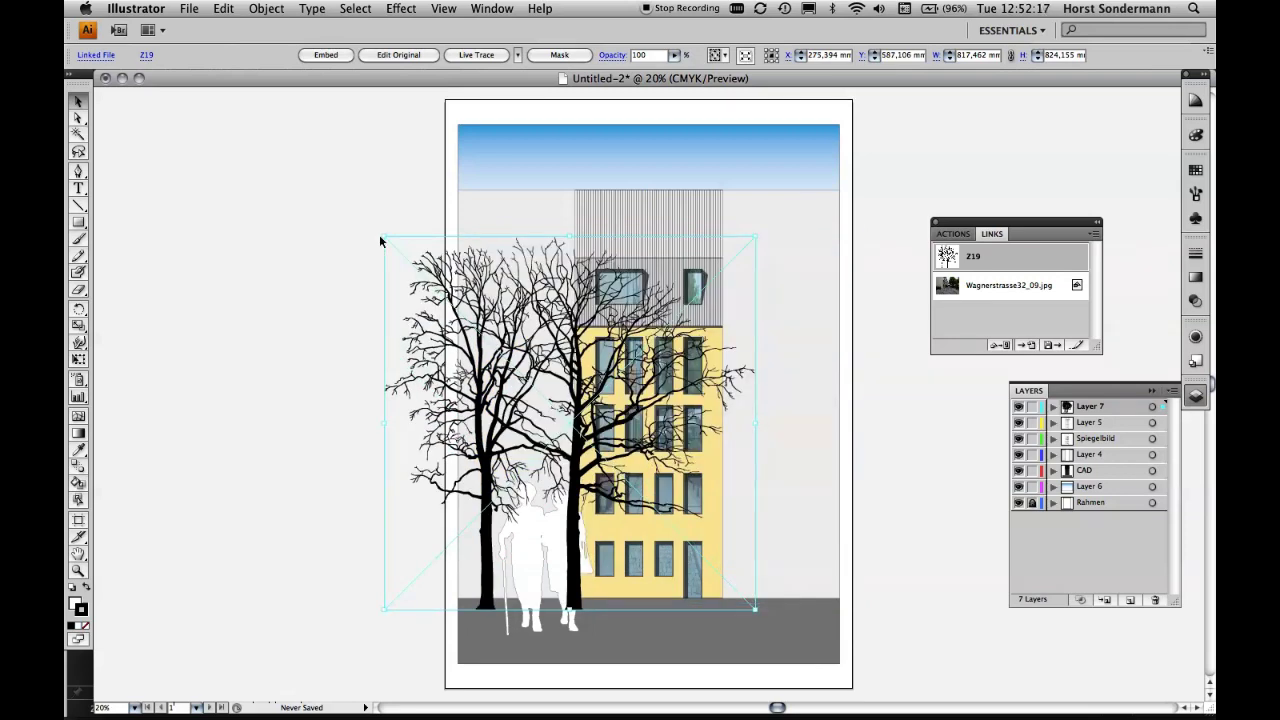
Step: Scroll down to the ground strip and select the Rahmen frame path via its layer
mouse_move(380, 240)
left_mouse_down()
mouse_move(216, 32)
mouse_move(299, 138)
left_mouse_up()
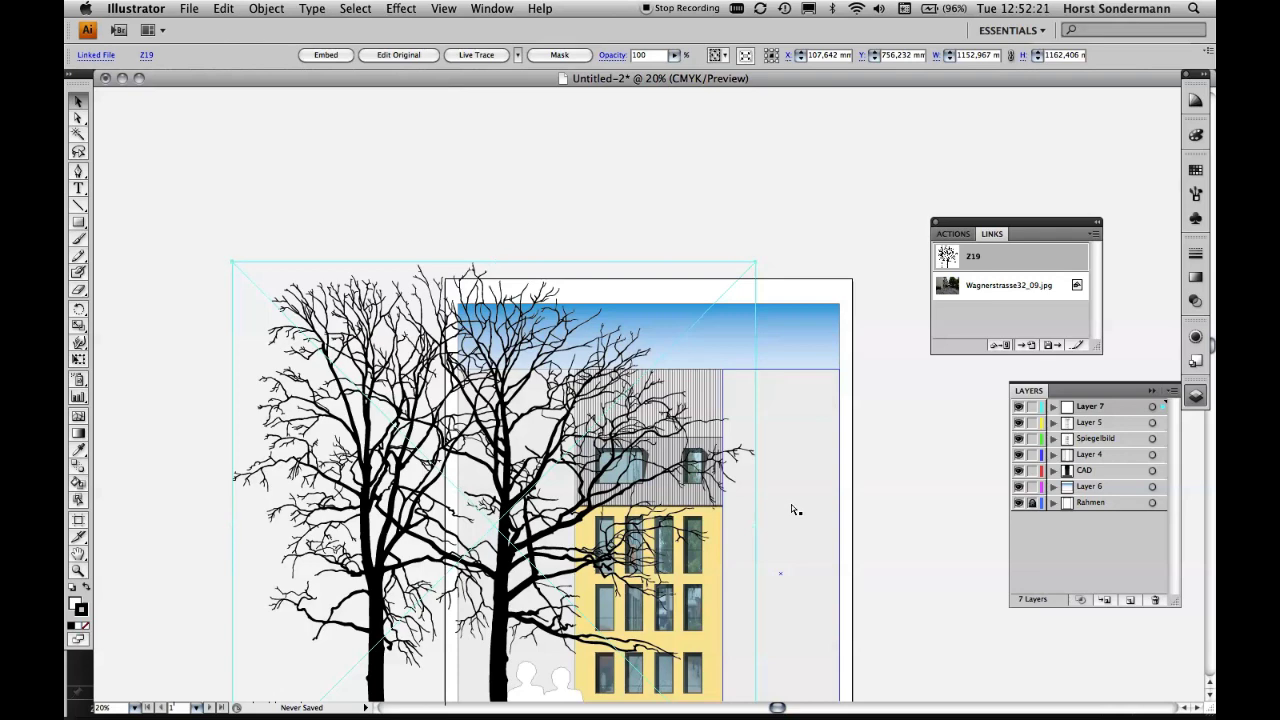
scroll(791, 510, "down", 5)
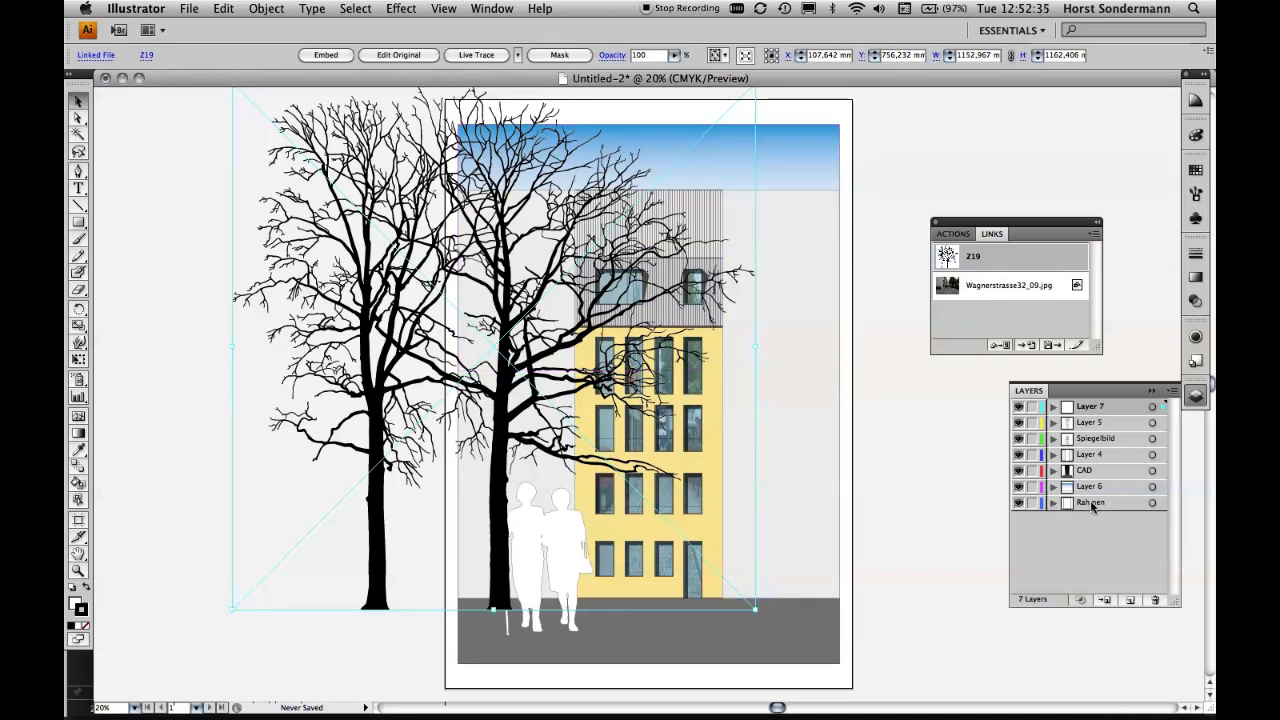
left_click(1155, 503)
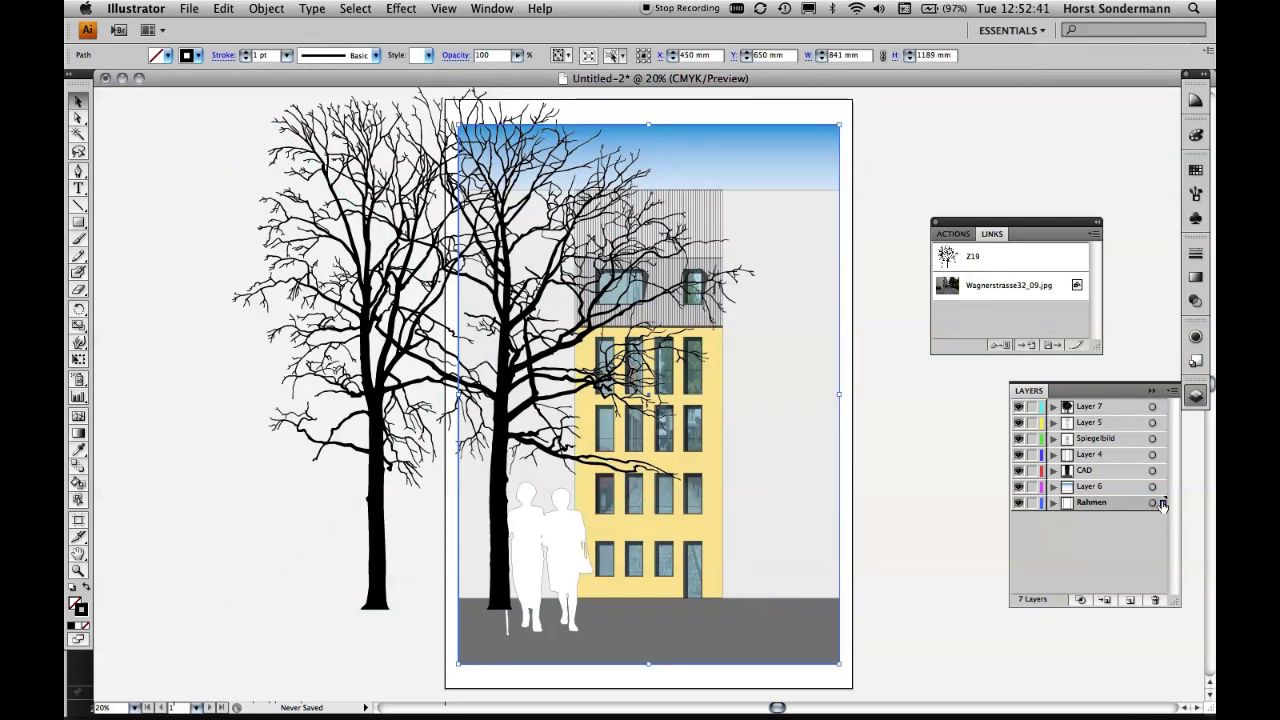
Step: Create a new Layer 8 and move the Rahmen frame into it
left_click(1110, 408)
left_click(1132, 601)
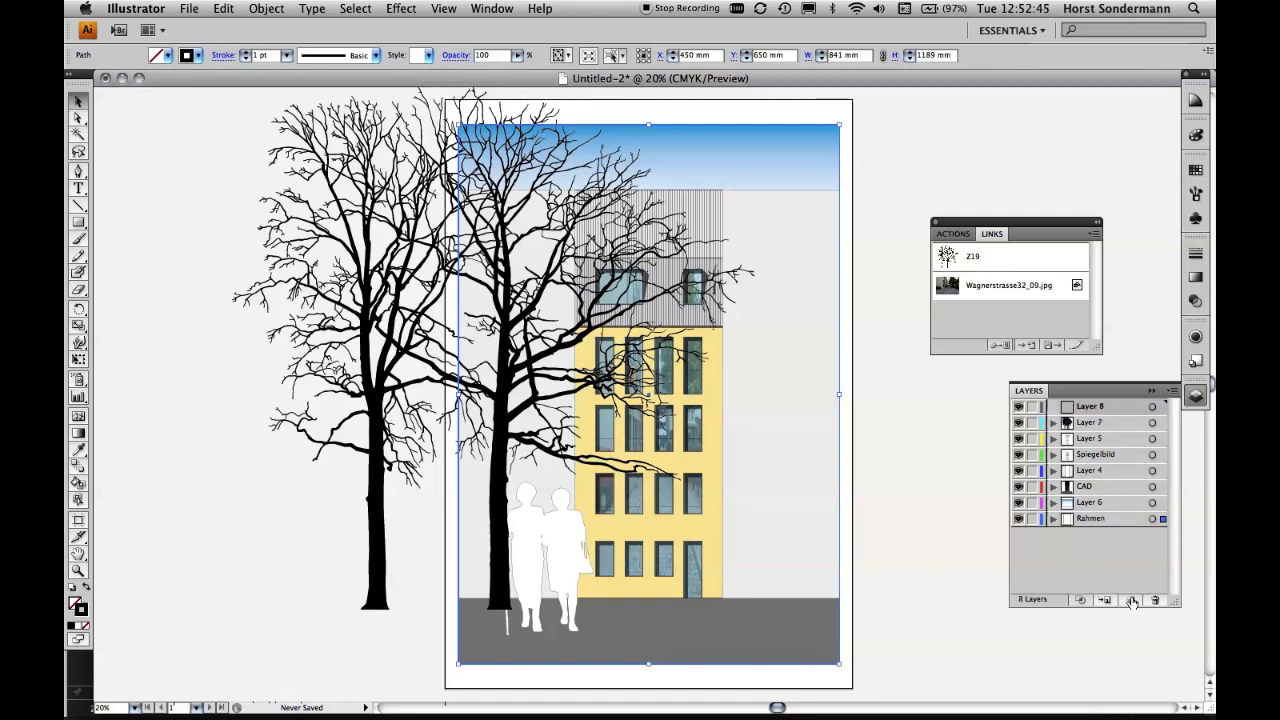
left_click(1163, 520)
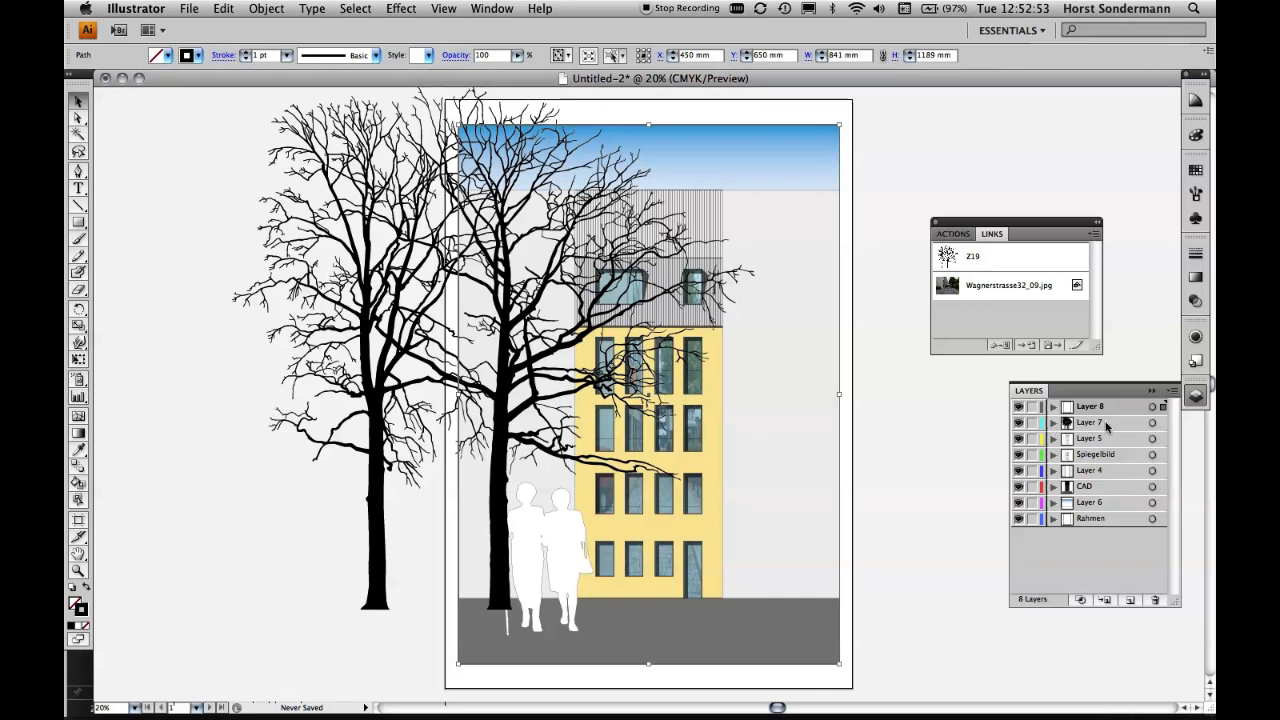
Step: Shift-select the linked tree in Layer 7 with the frame and bring up Object > Clipping Mask
left_click(1119, 425)
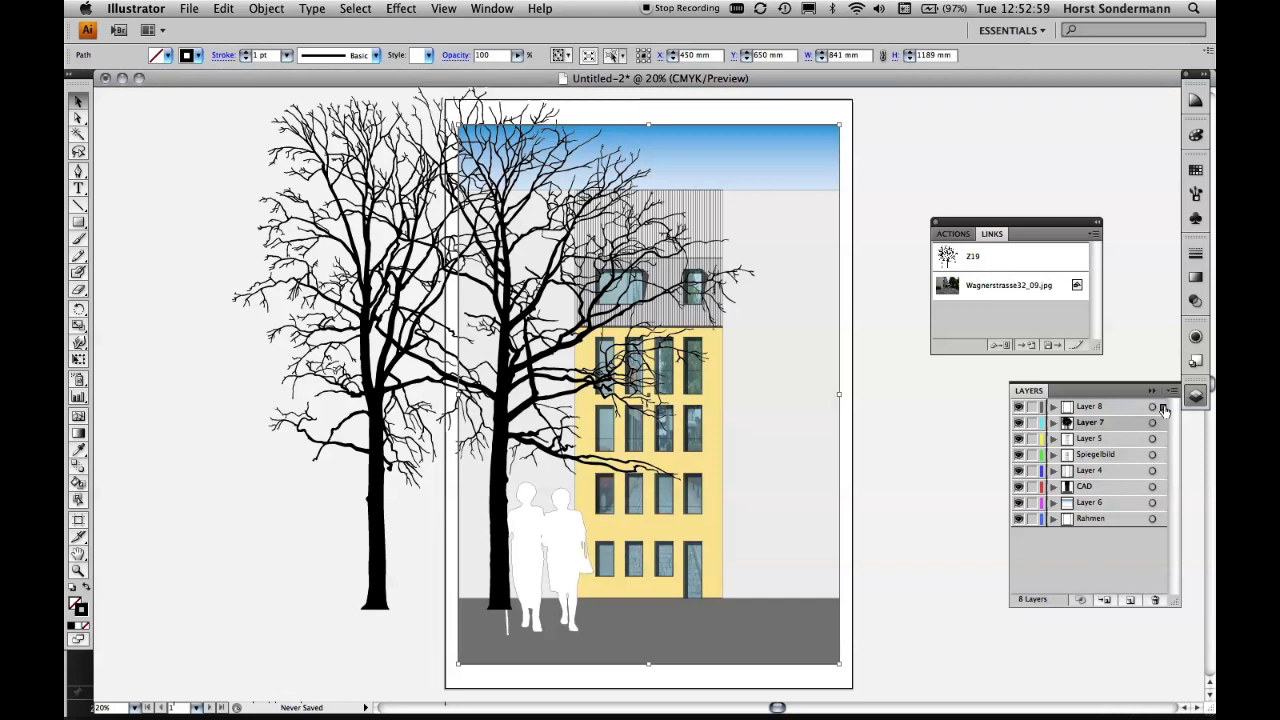
left_click(1053, 423)
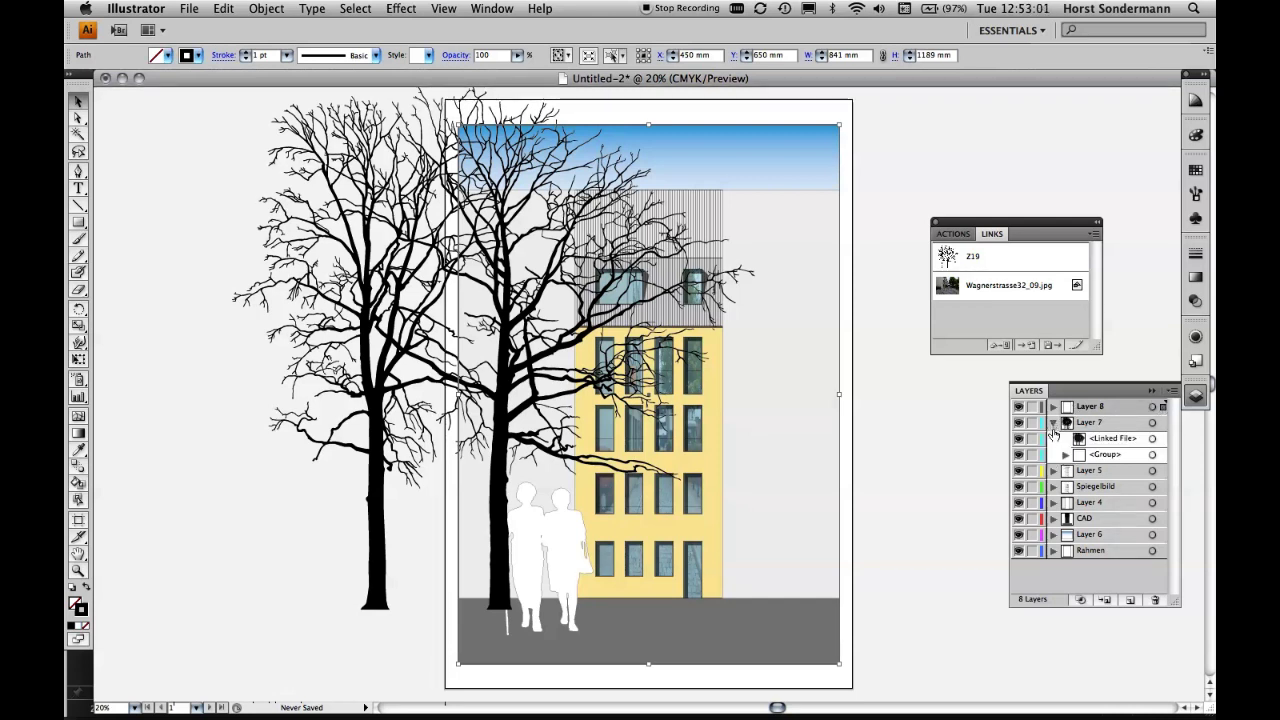
left_click(1065, 455)
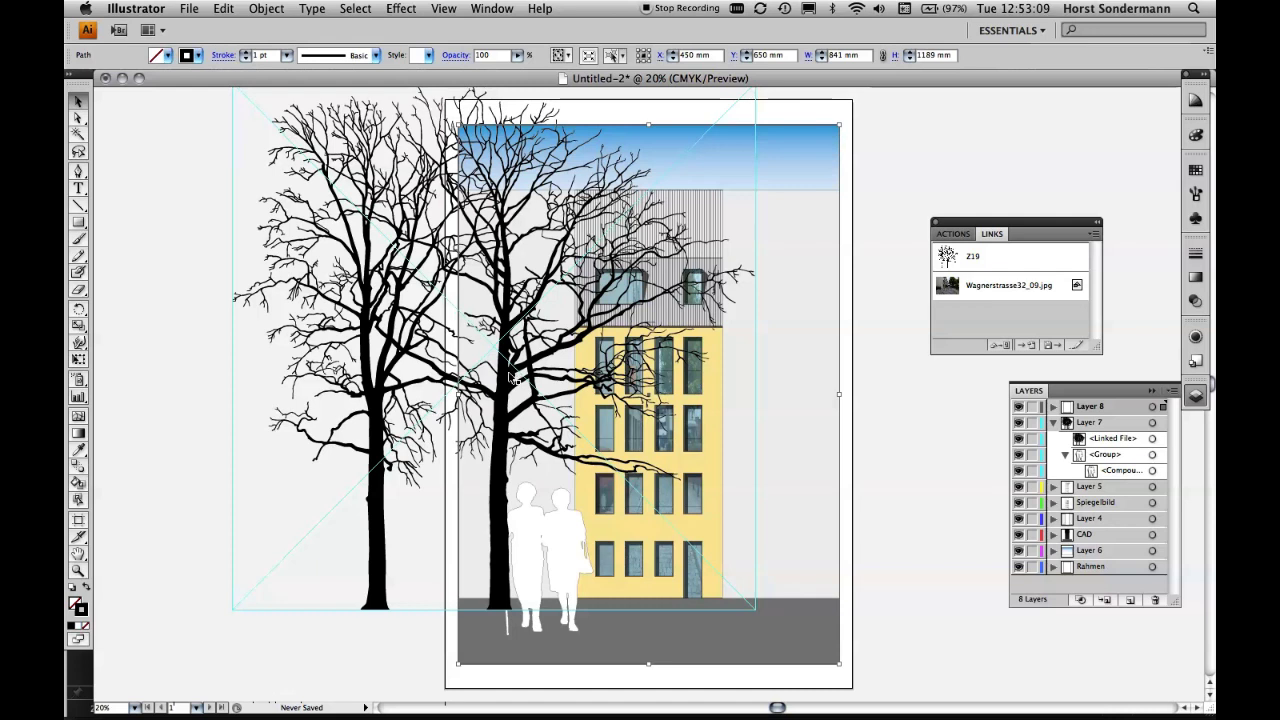
left_click(1160, 439, "shift")
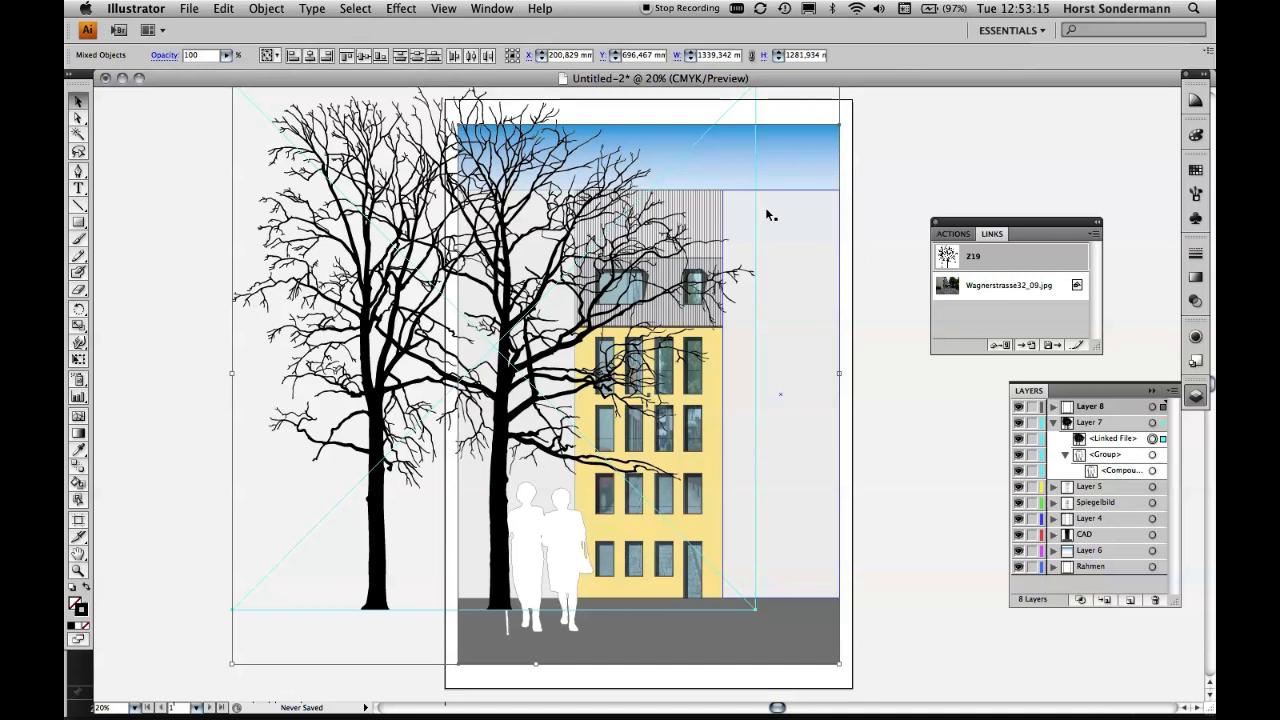
left_click(266, 8)
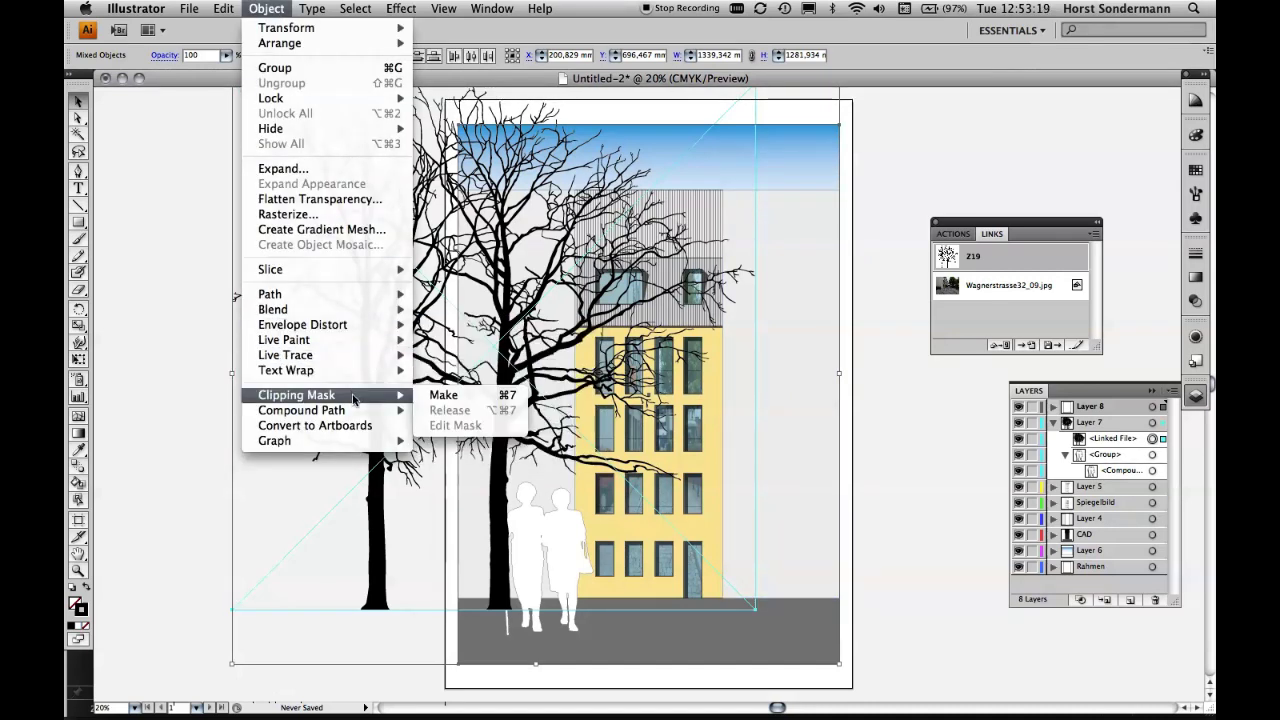
Step: Clip the linked Z19 trees to the building frame with a clipping mask, then reselect the clip group
left_click(450, 403)
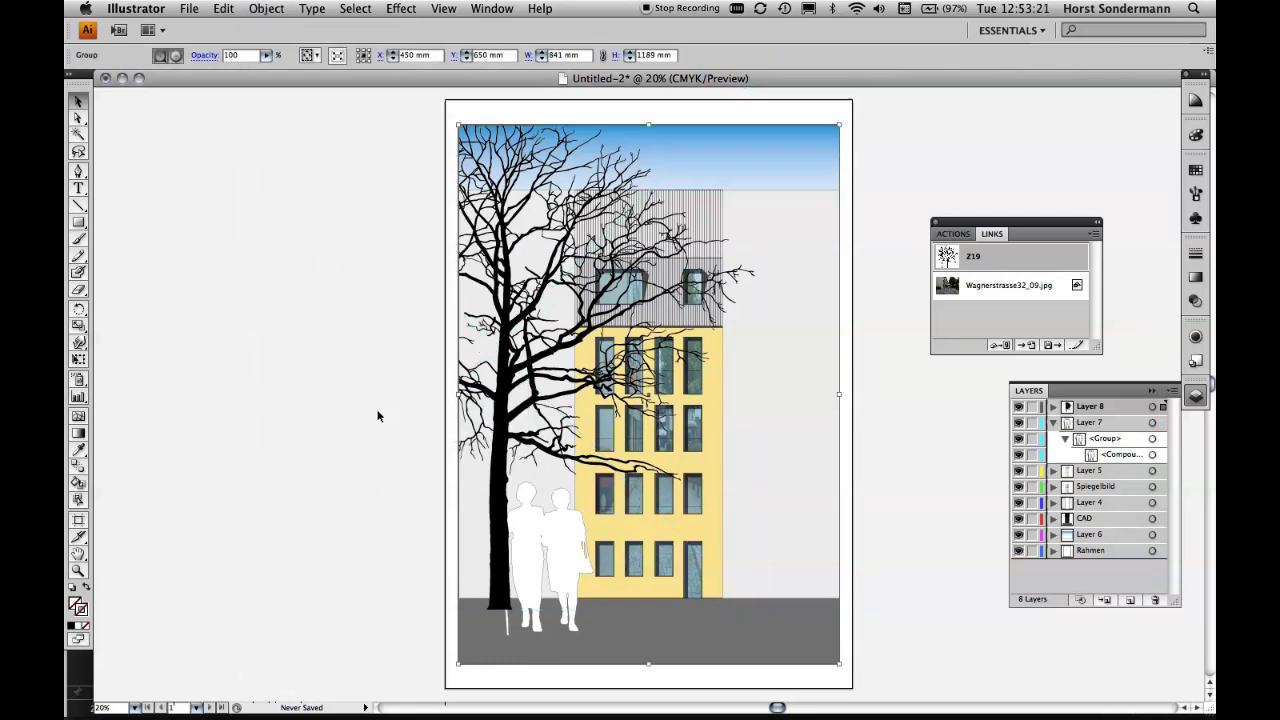
left_click(282, 361)
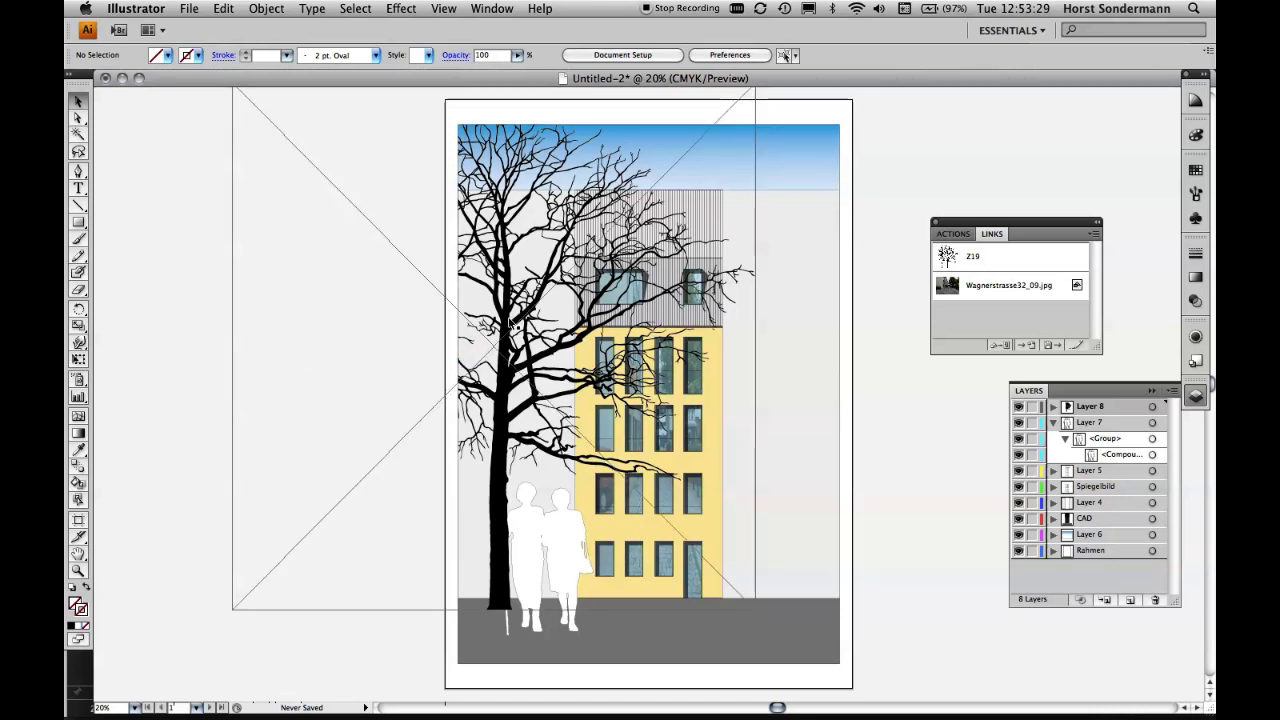
left_click(513, 324)
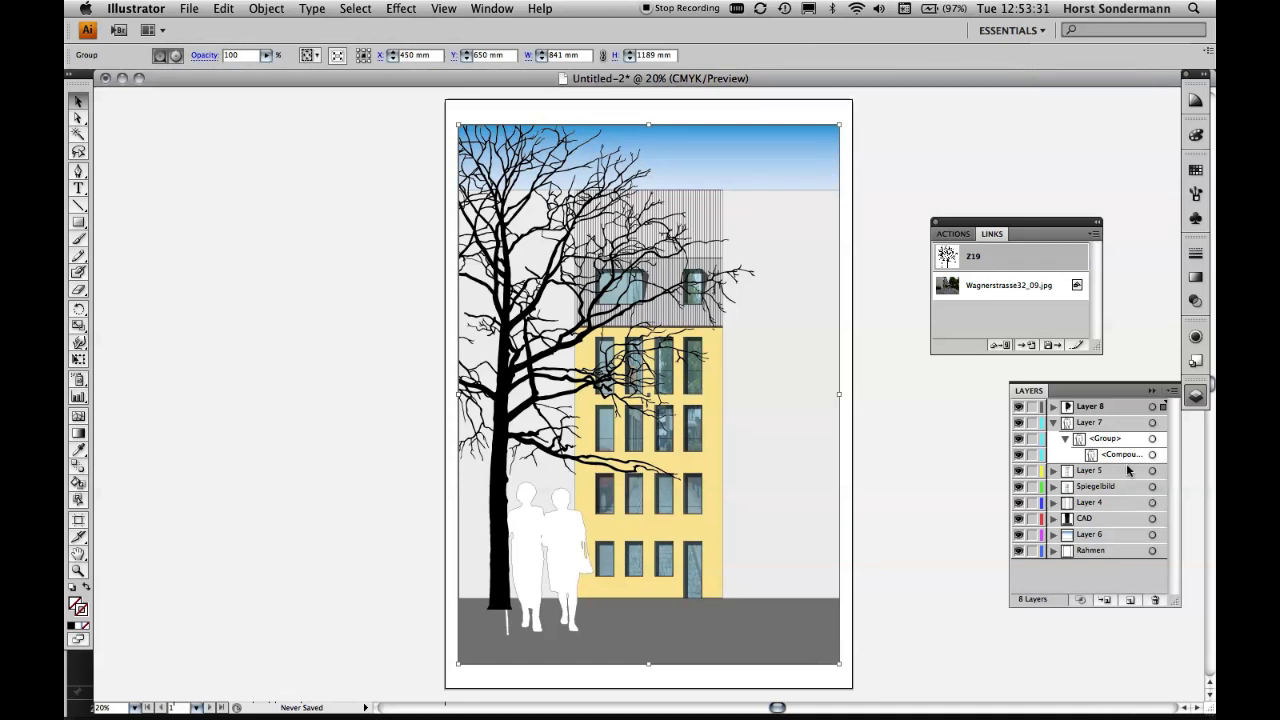
Step: Expand Layer 8 and its clip group, then bring up the Links panel options for the tree file
left_click(1053, 407)
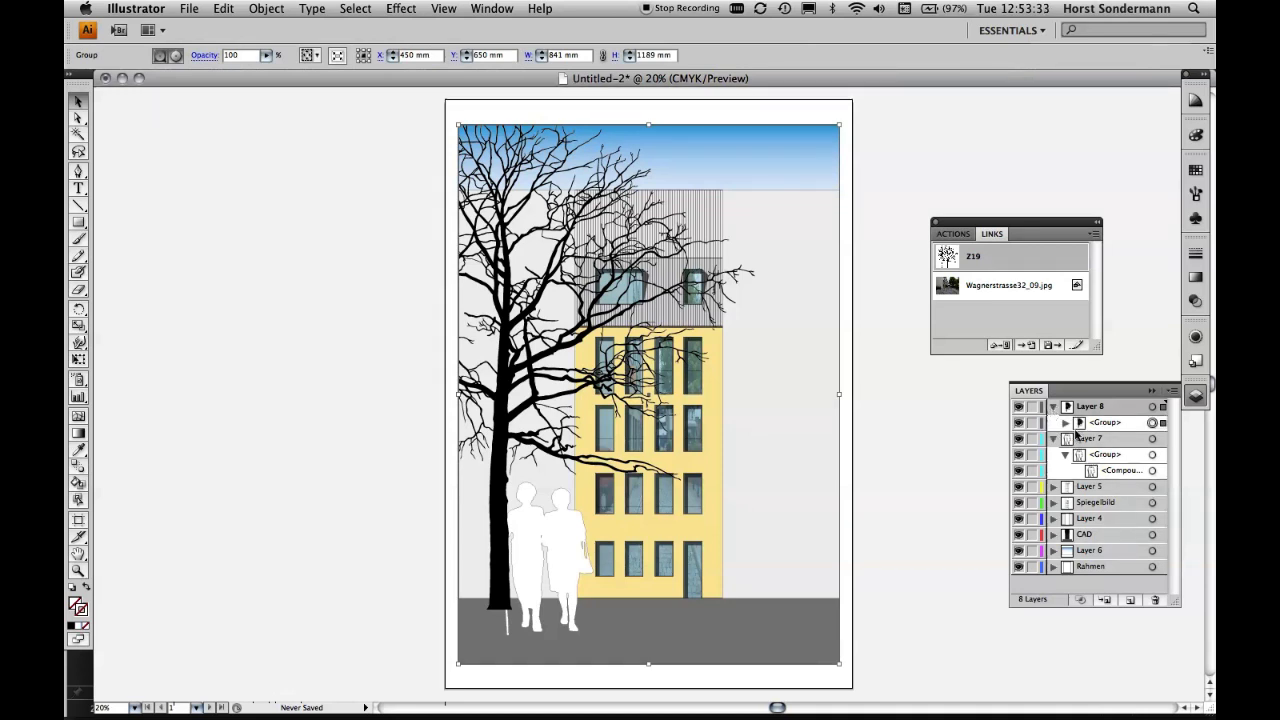
left_click(1065, 423)
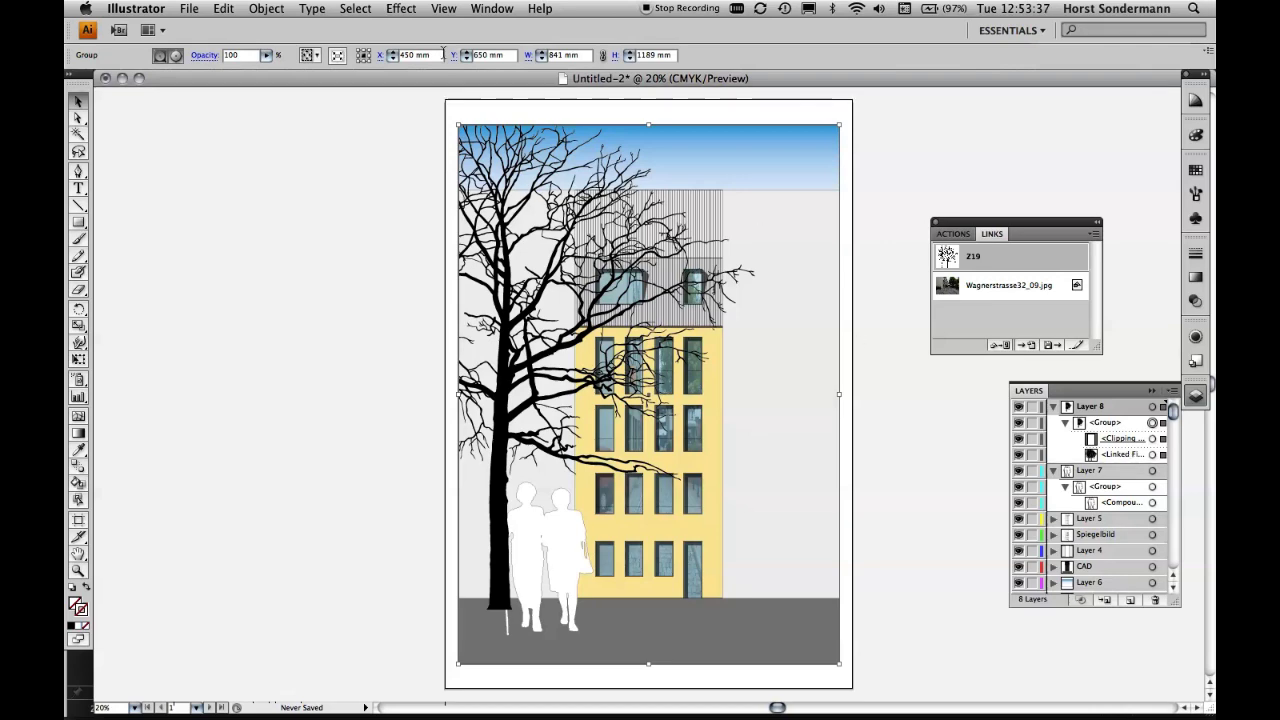
left_click(487, 8)
left_click(500, 466)
left_click(1094, 236)
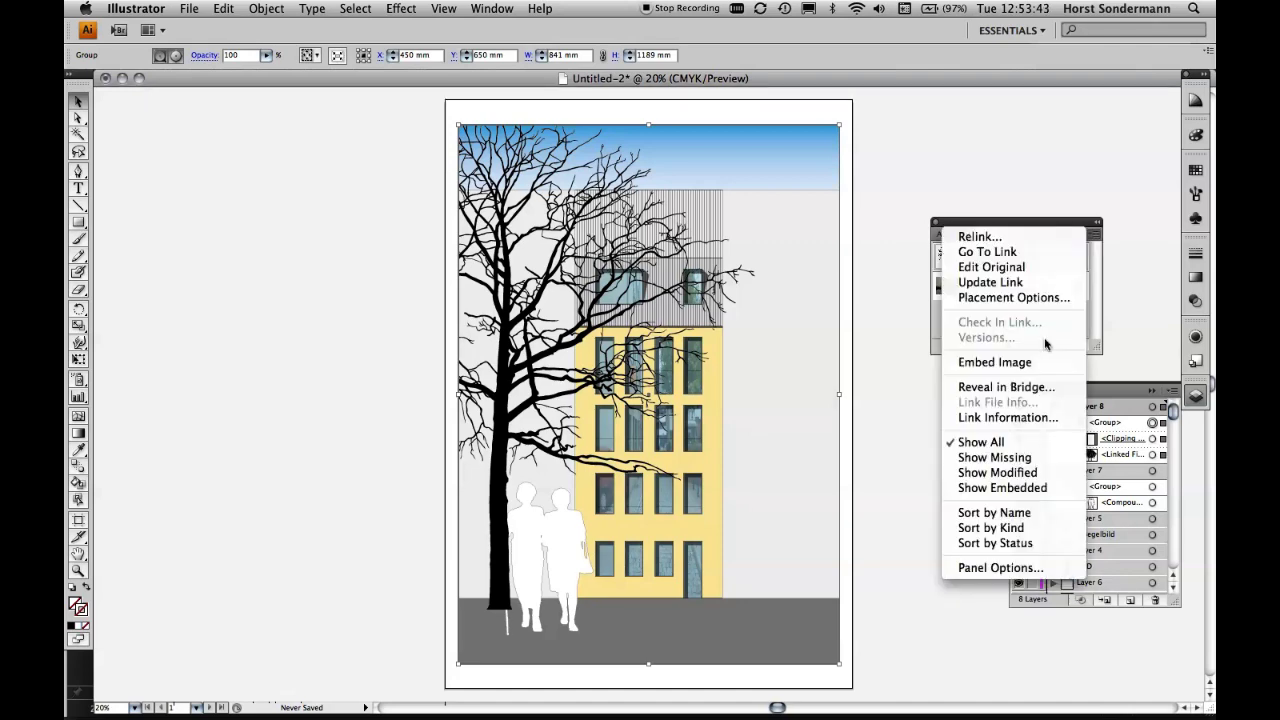
Step: Embed the Z19 tree image and fill it with 58.43% grey in Grayscale mode
left_click(1029, 372)
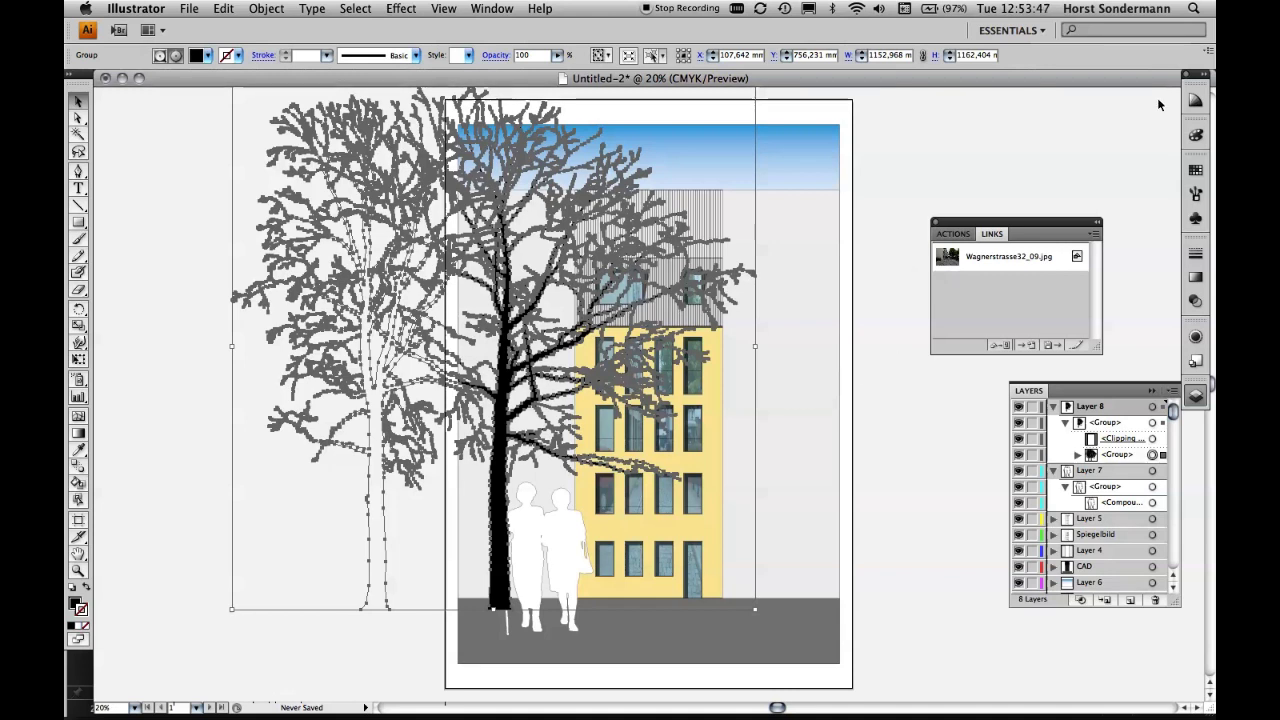
left_click(1195, 133)
left_click(1027, 152)
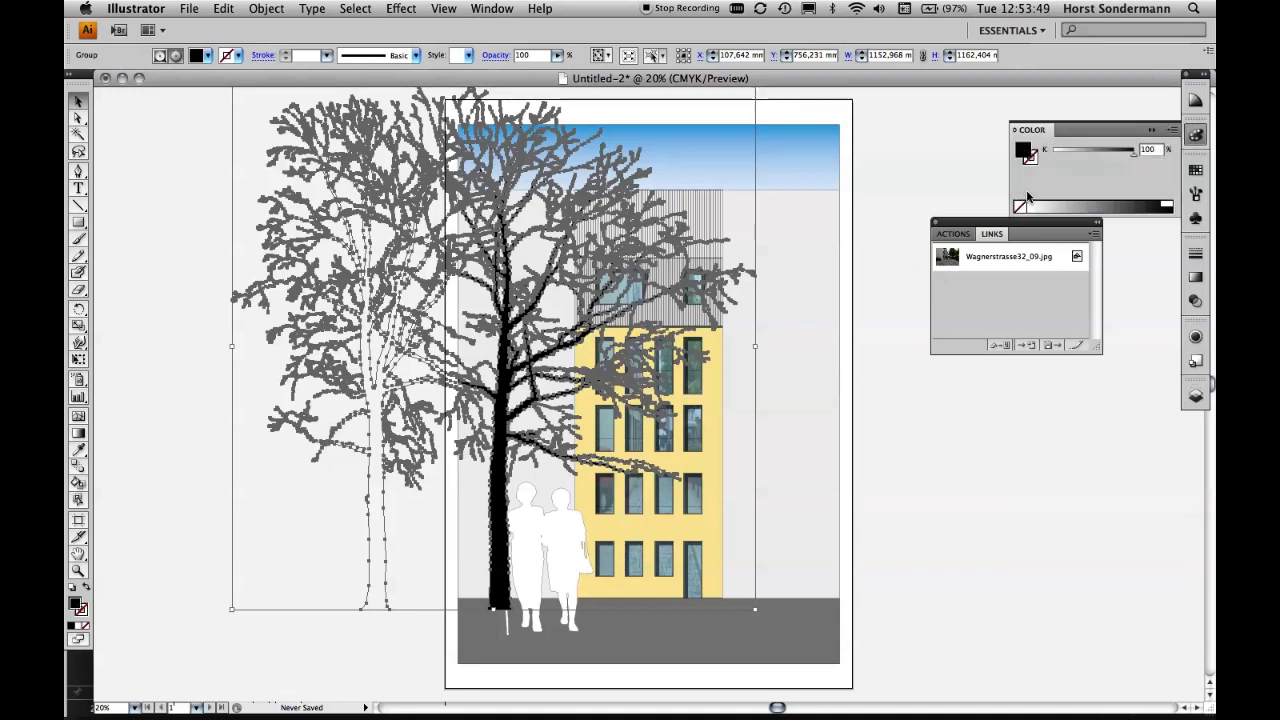
left_click(1168, 203)
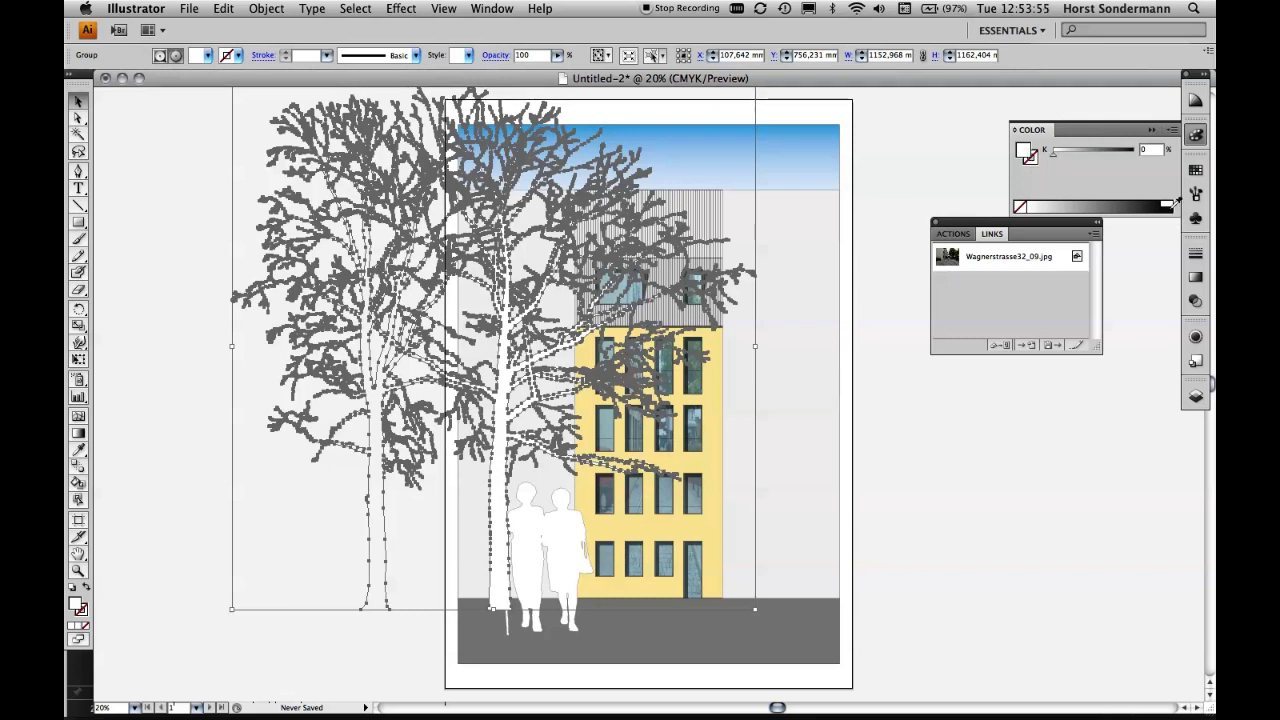
left_click(1103, 202)
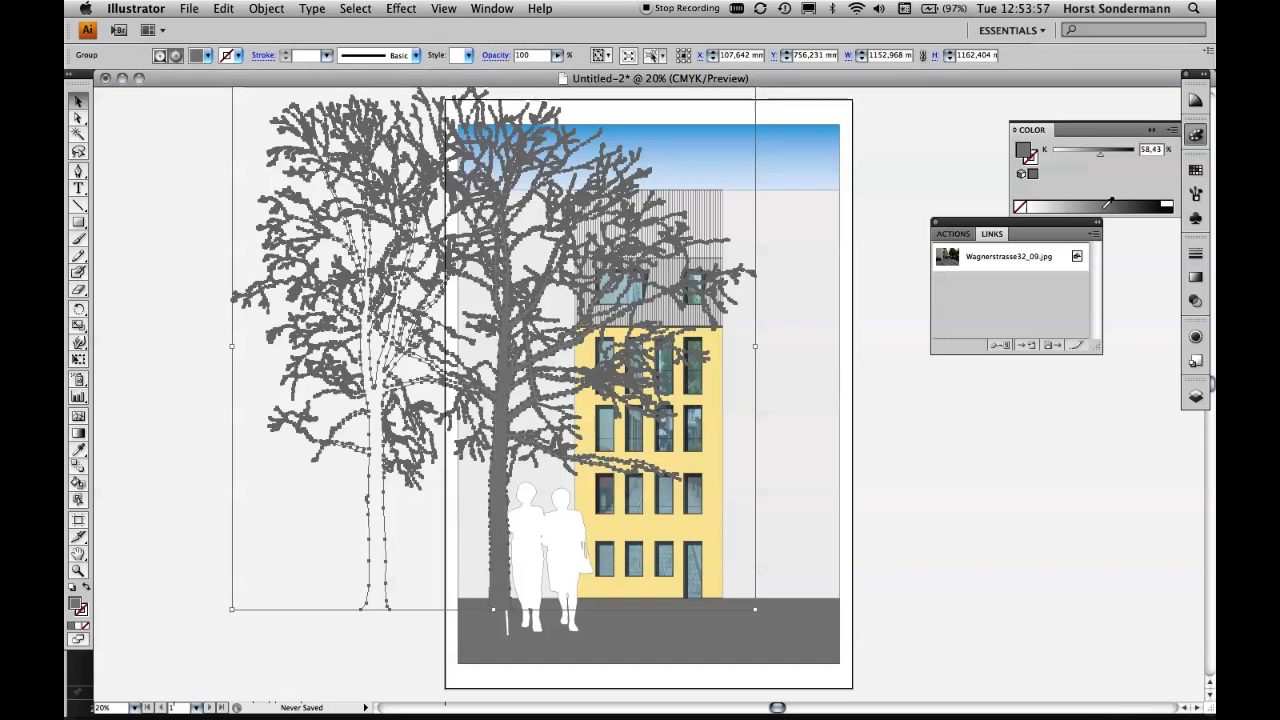
left_click(900, 217)
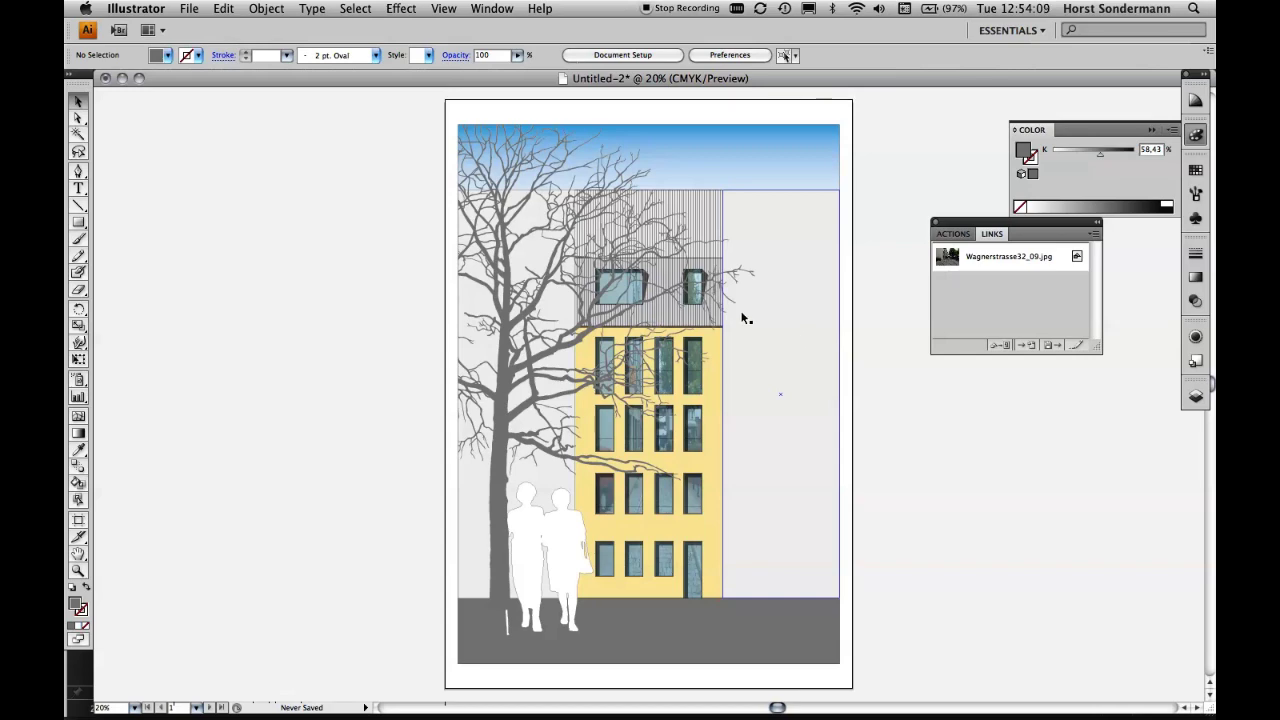
Step: Zoom to Actual Size (100%) to inspect the grey branches over the facade windows
left_click(443, 9)
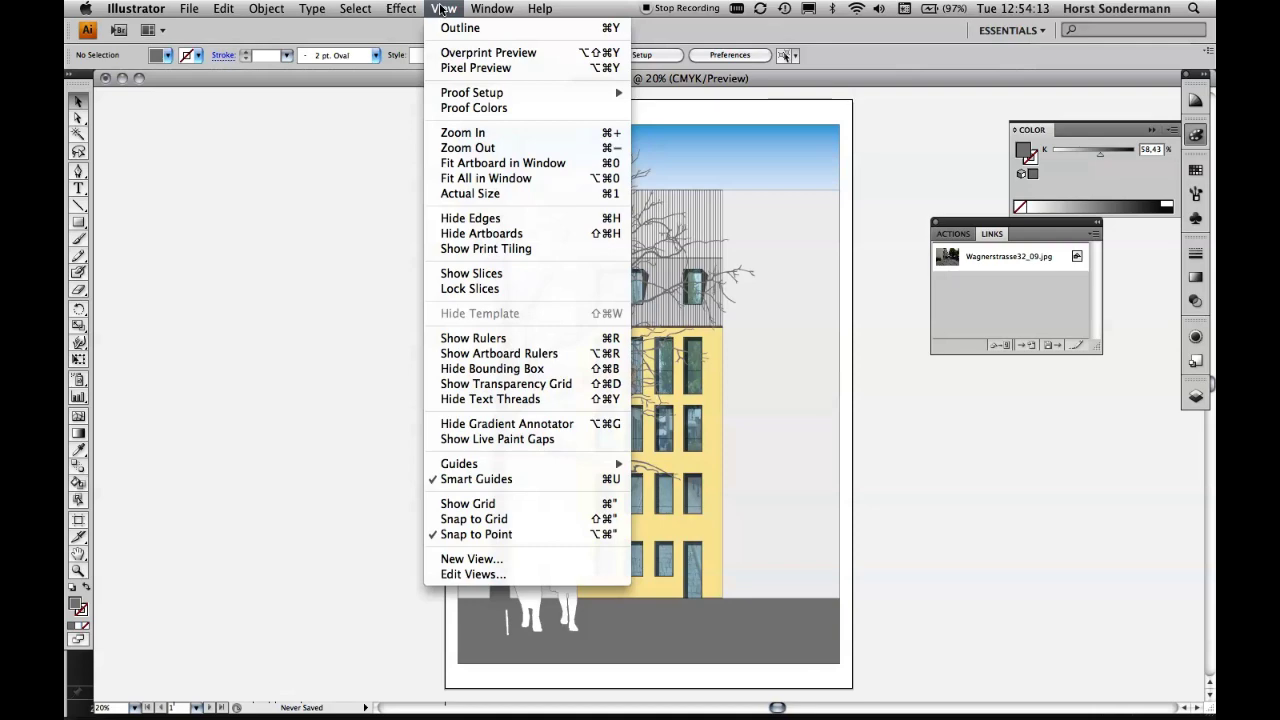
left_click(510, 193)
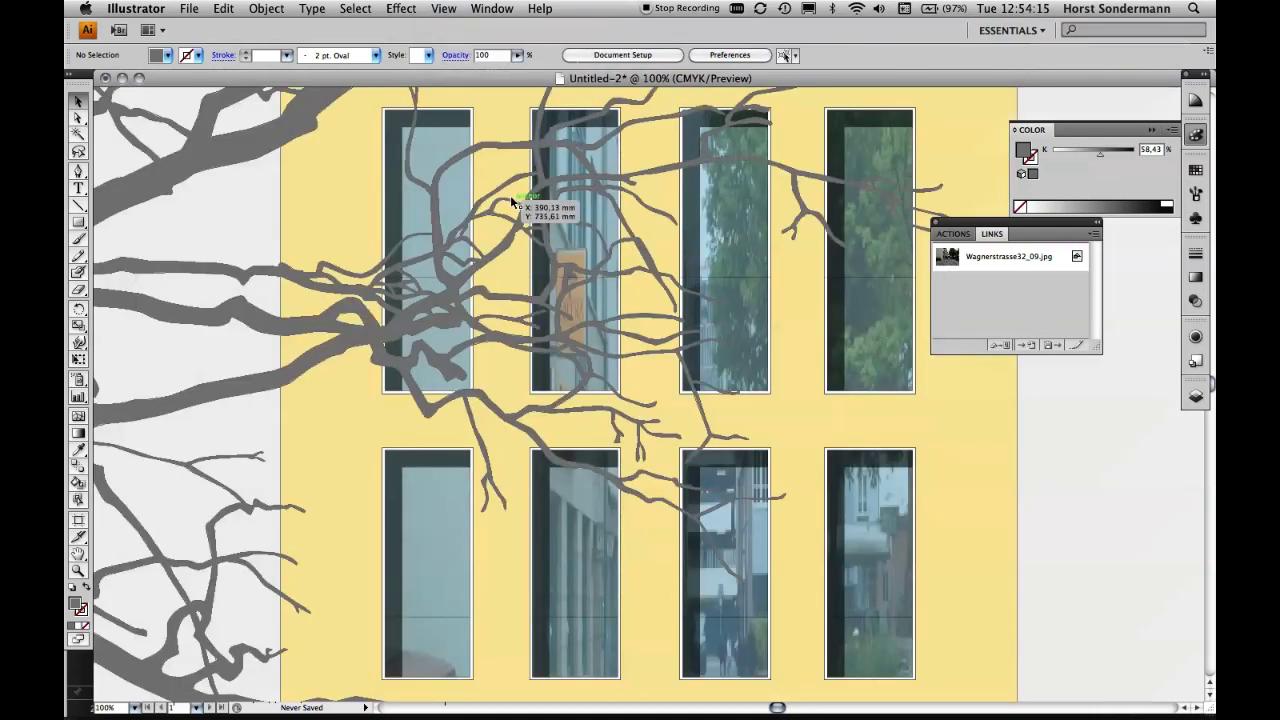